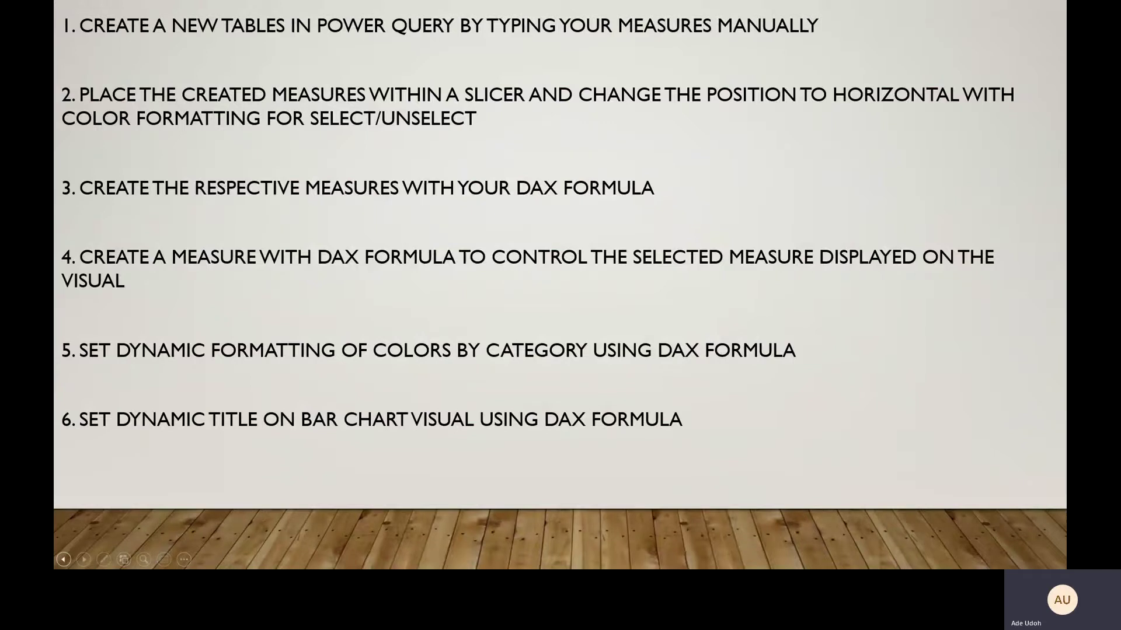
# Maximize the Power BI window and collapse the Fields and Visualizations panes
pyautogui.hotkey('alt', 'Tab')
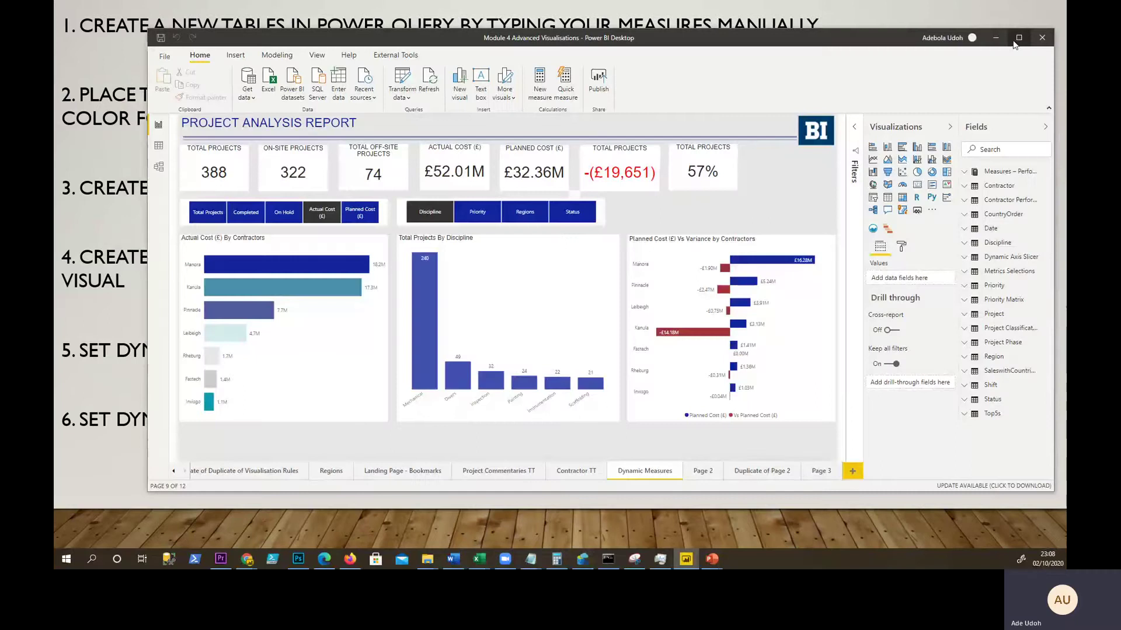
pyautogui.click(1018, 40)
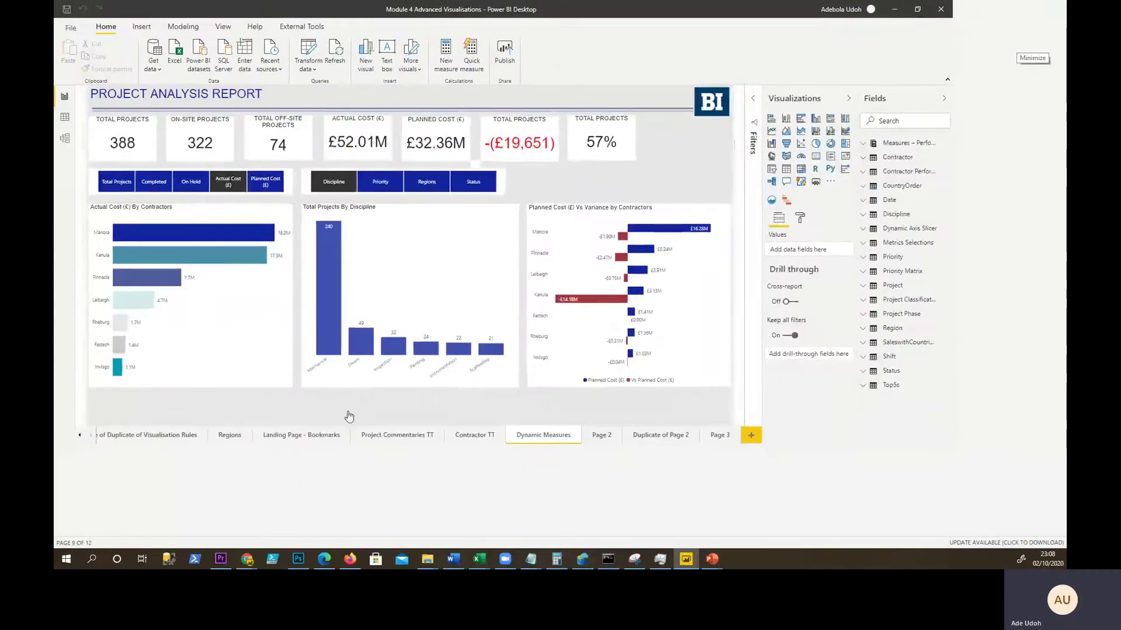
pyautogui.click(1057, 98)
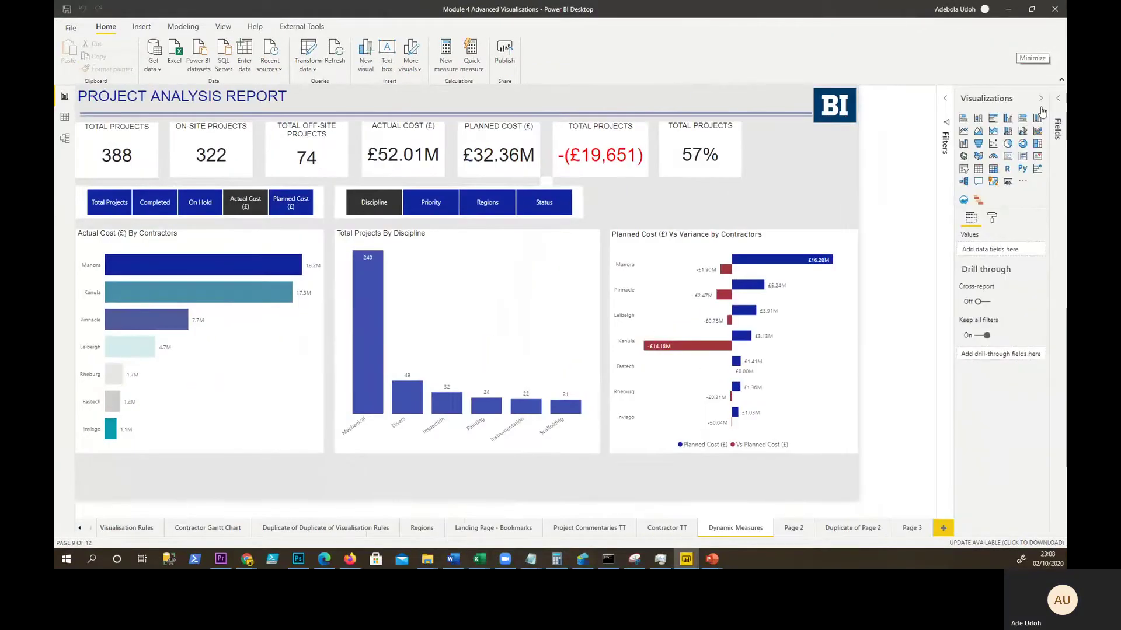
pyautogui.click(1042, 100)
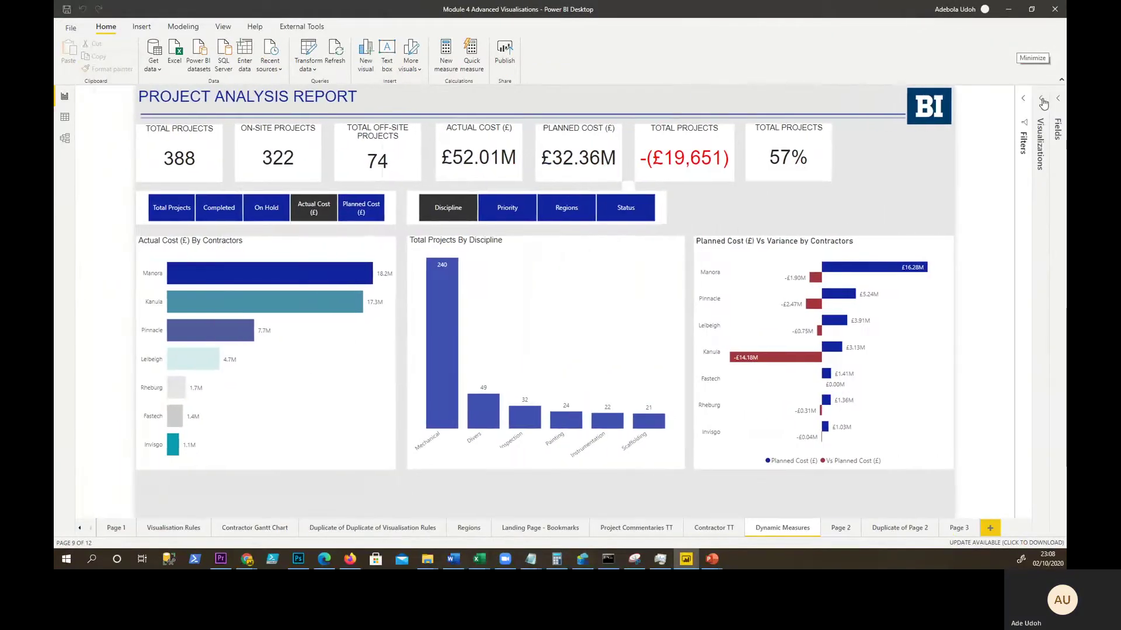
# Select the metric slicer and switch the contractor chart to Completed, then back to Total Projects
pyautogui.click(394, 204)
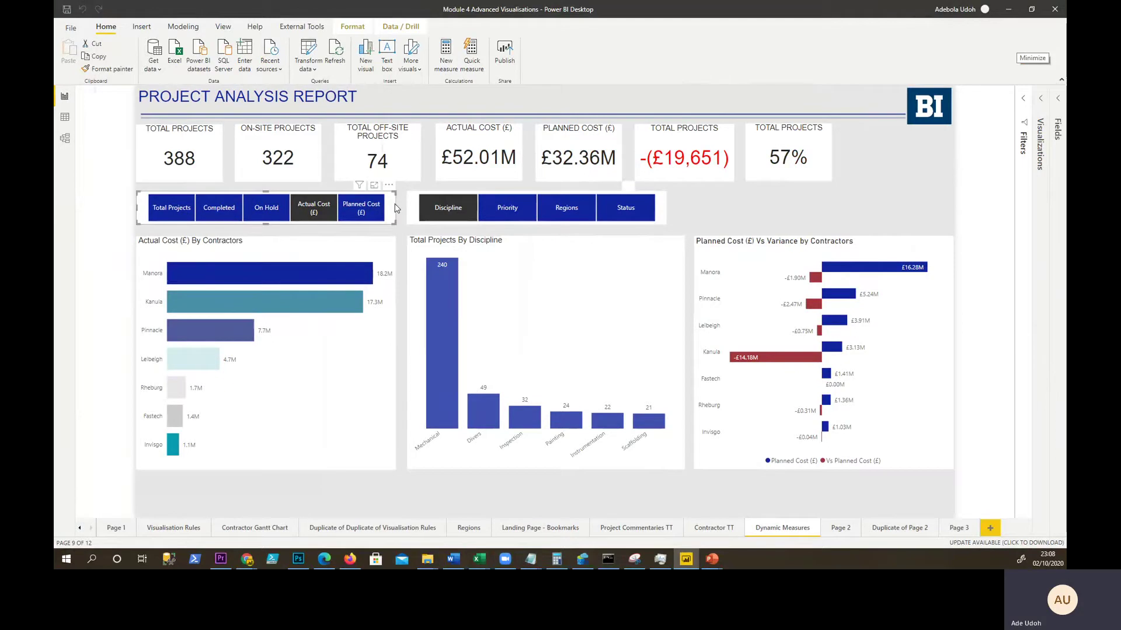
pyautogui.click(1040, 98)
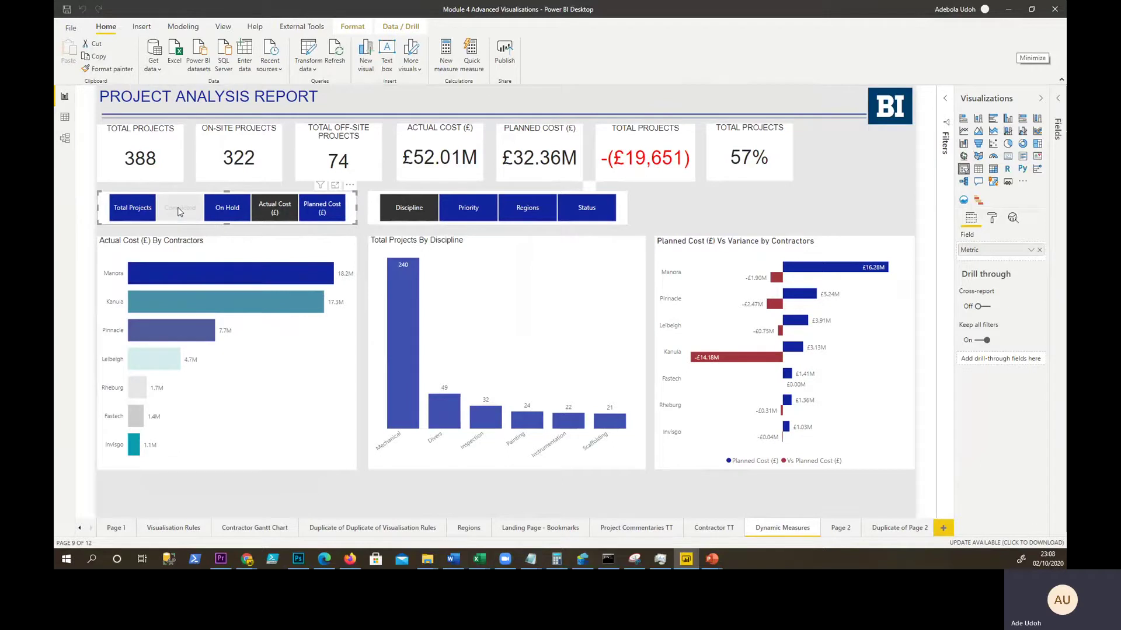
pyautogui.click(178, 211)
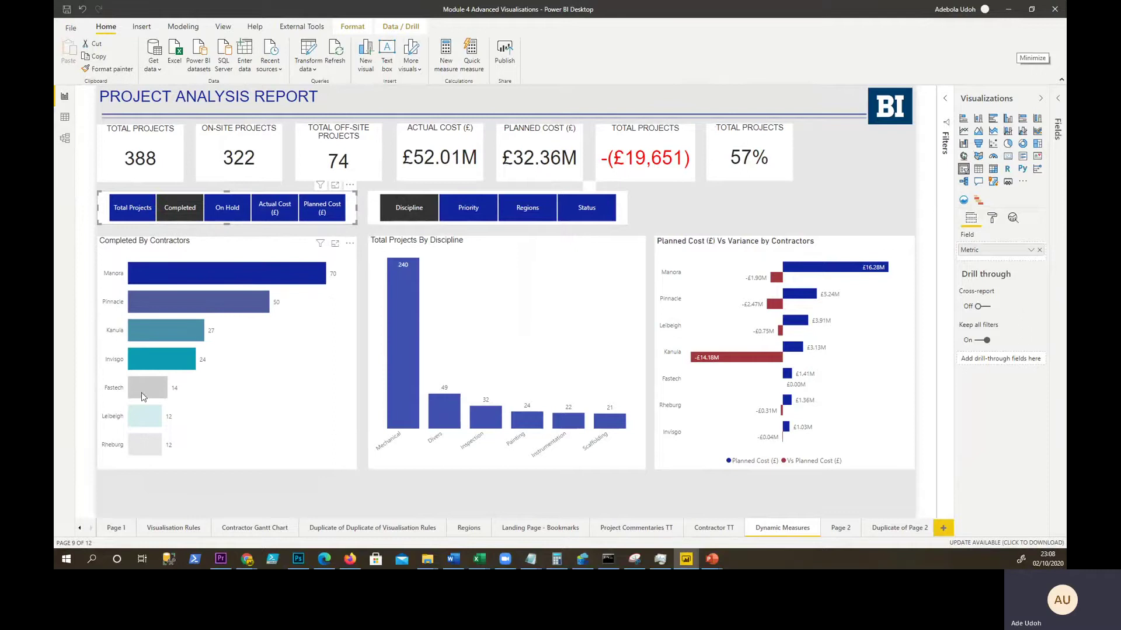
pyautogui.click(121, 211)
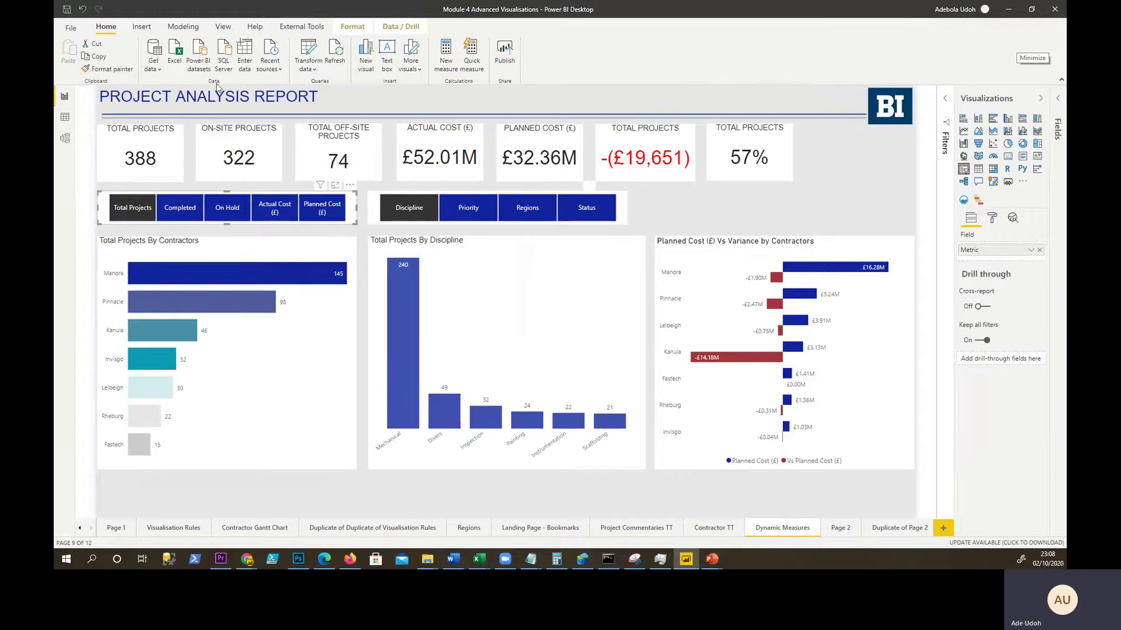
pyautogui.click(314, 52)
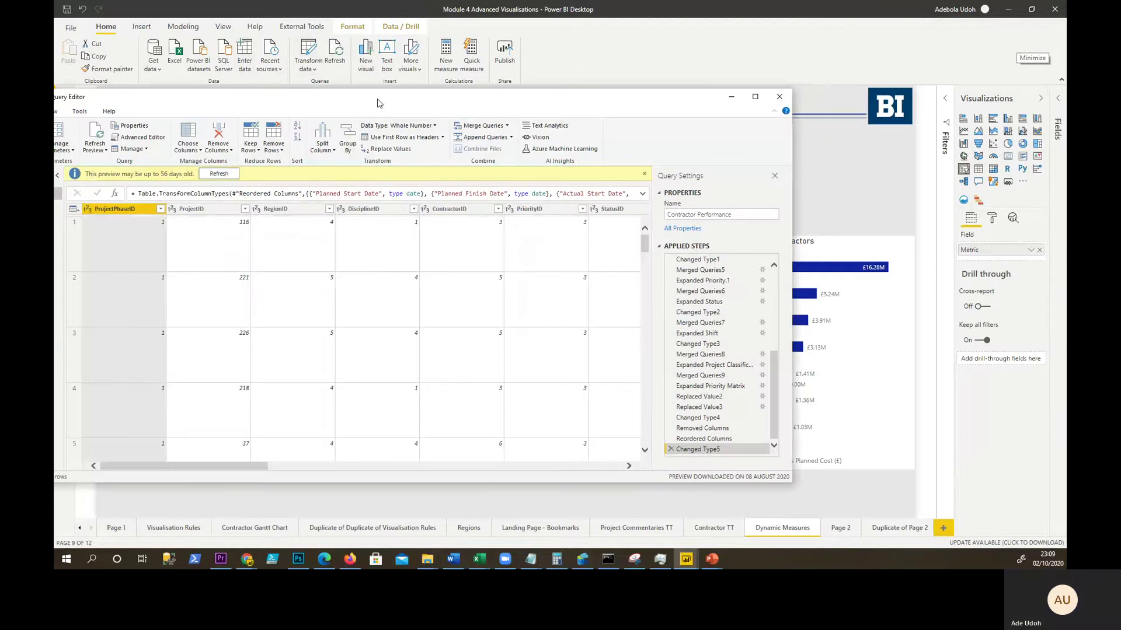
pyautogui.moveTo(377, 100); pyautogui.dragTo(621, 70)
pyautogui.click(163, 317)
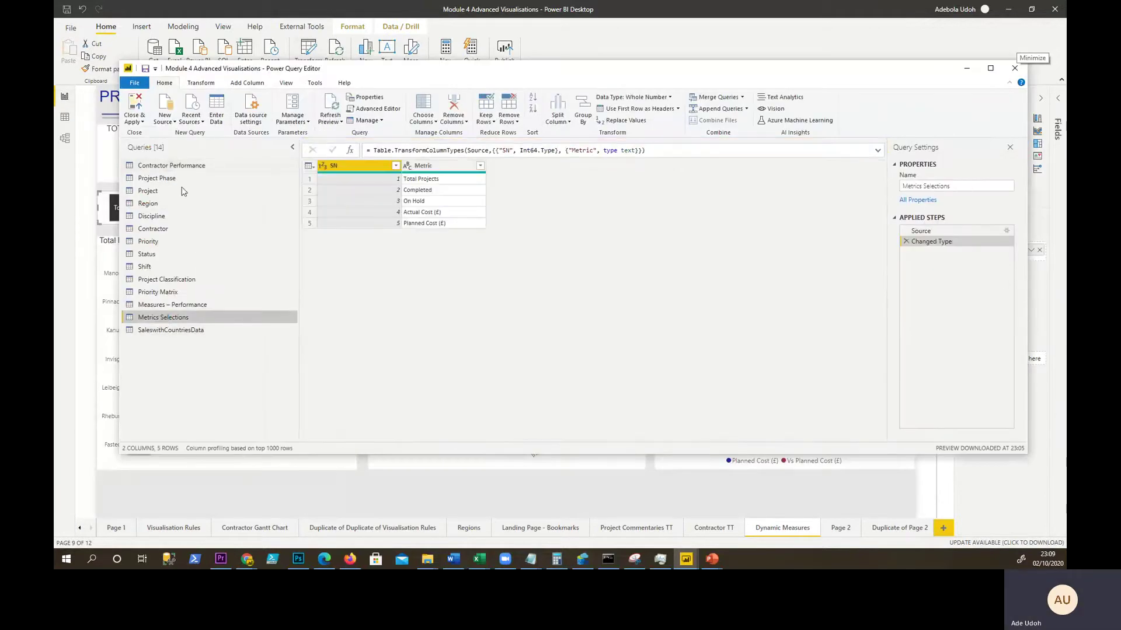
pyautogui.click(215, 114)
pyautogui.click(923, 232)
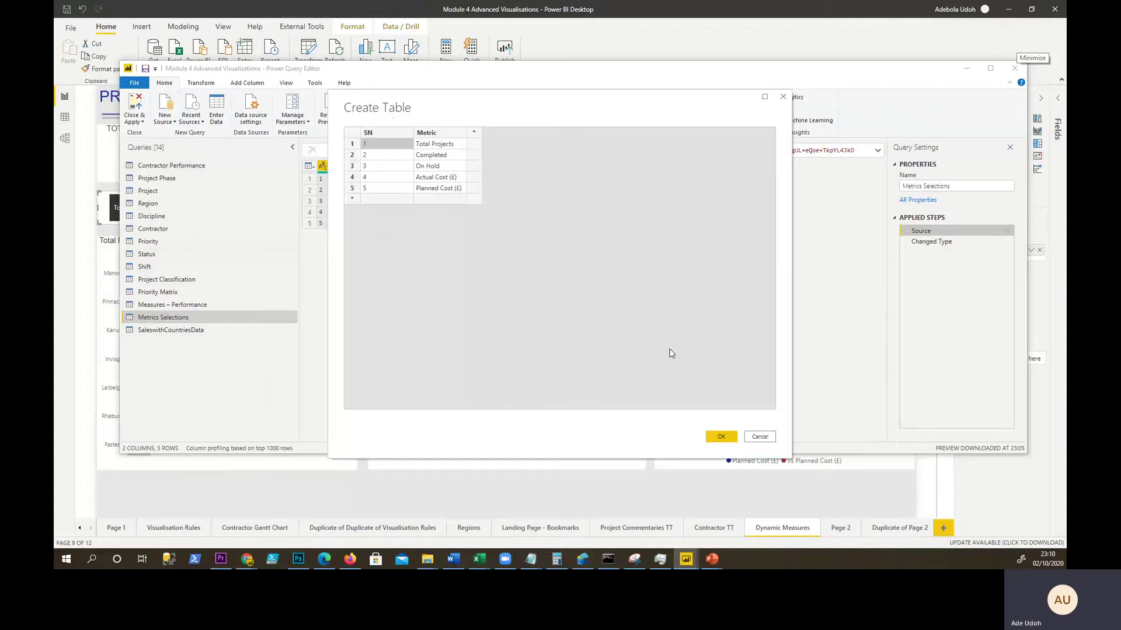
pyautogui.click(753, 437)
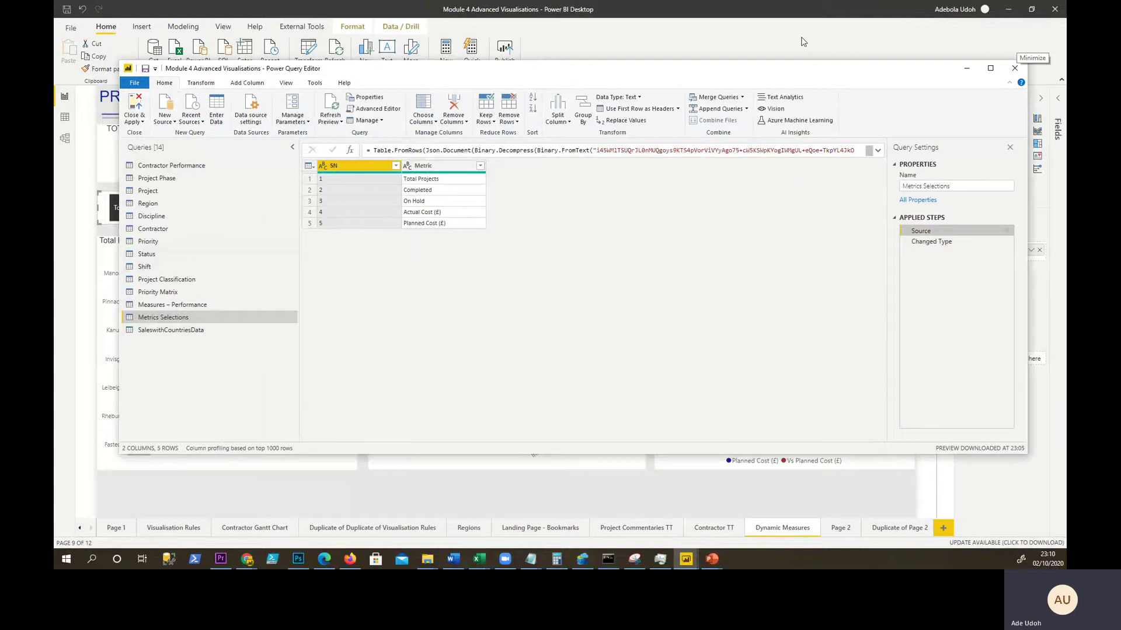
# Sort the Metric column of the Metrics Selections table by its SN column
pyautogui.click(669, 22)
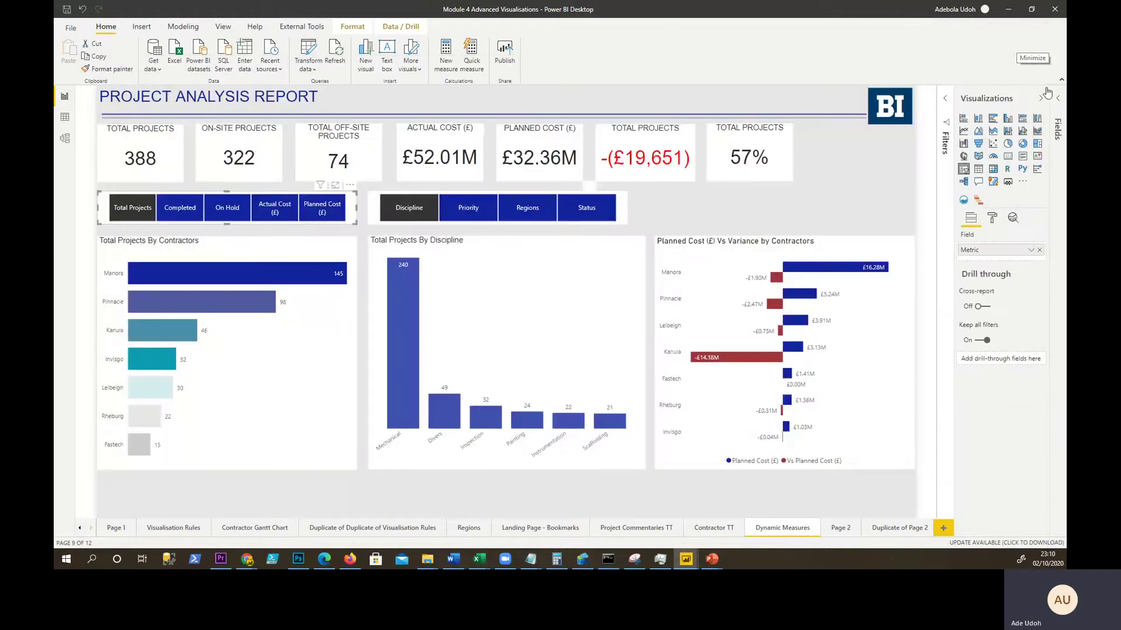
pyautogui.click(1058, 98)
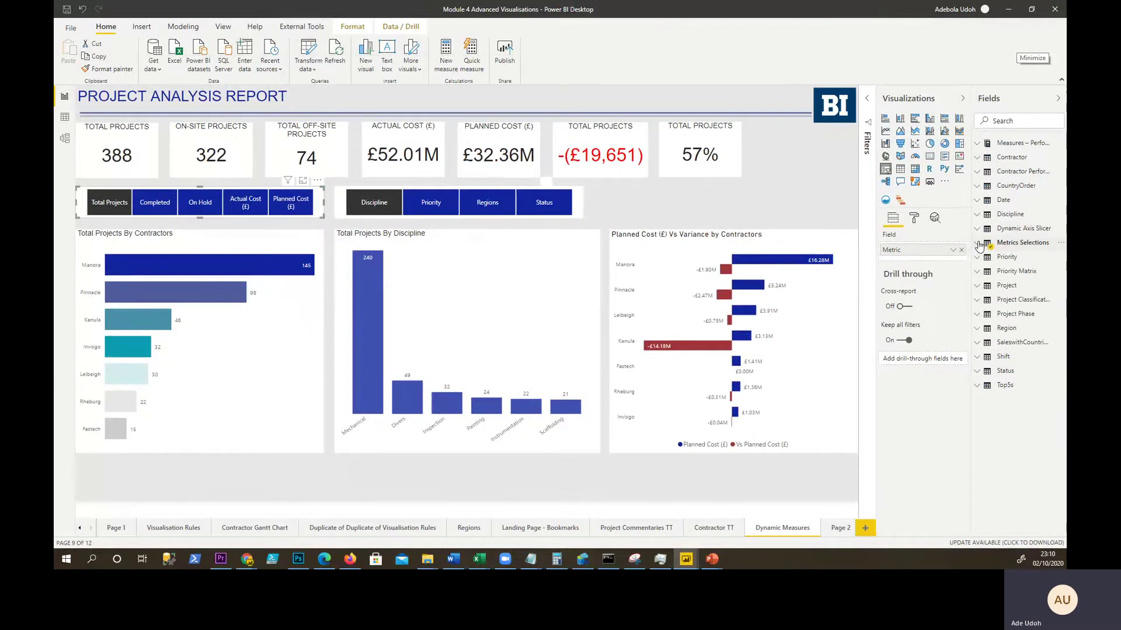
pyautogui.click(1018, 243)
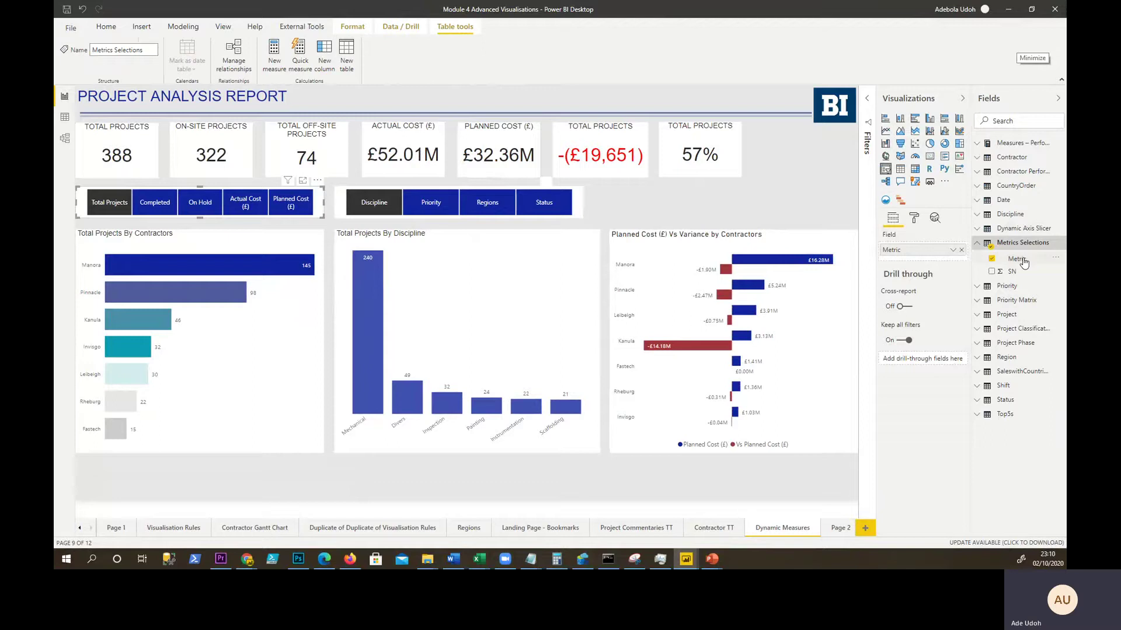
pyautogui.click(1025, 262)
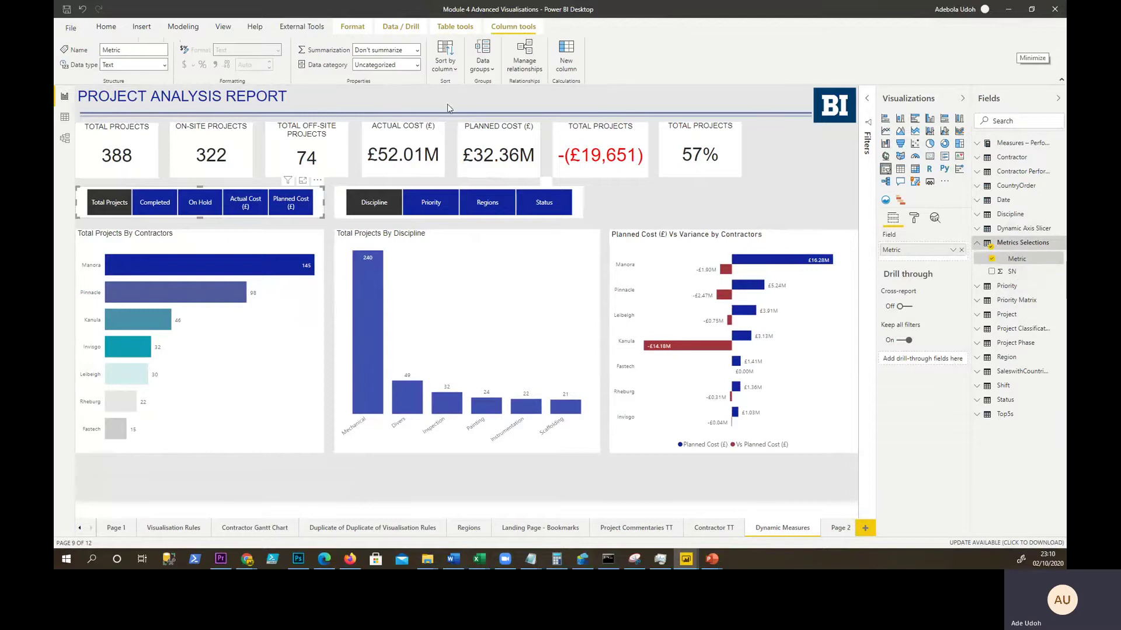
pyautogui.click(448, 65)
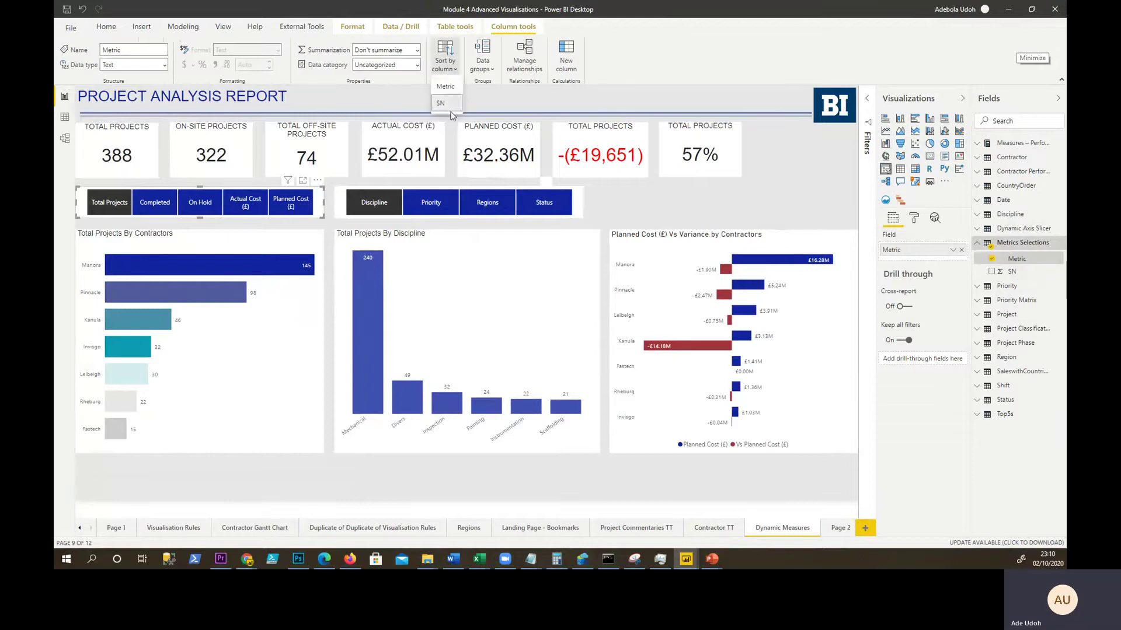
pyautogui.click(449, 107)
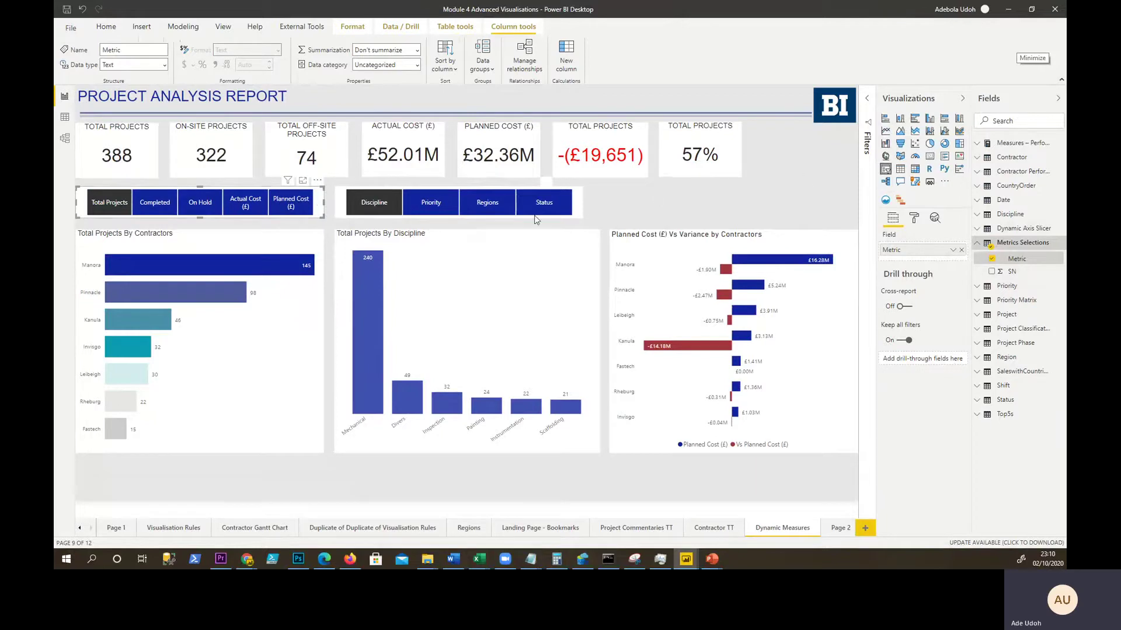
# In the slicer's Format pane, set orientation to vertical, revert to horizontal, then collapse General
pyautogui.click(914, 221)
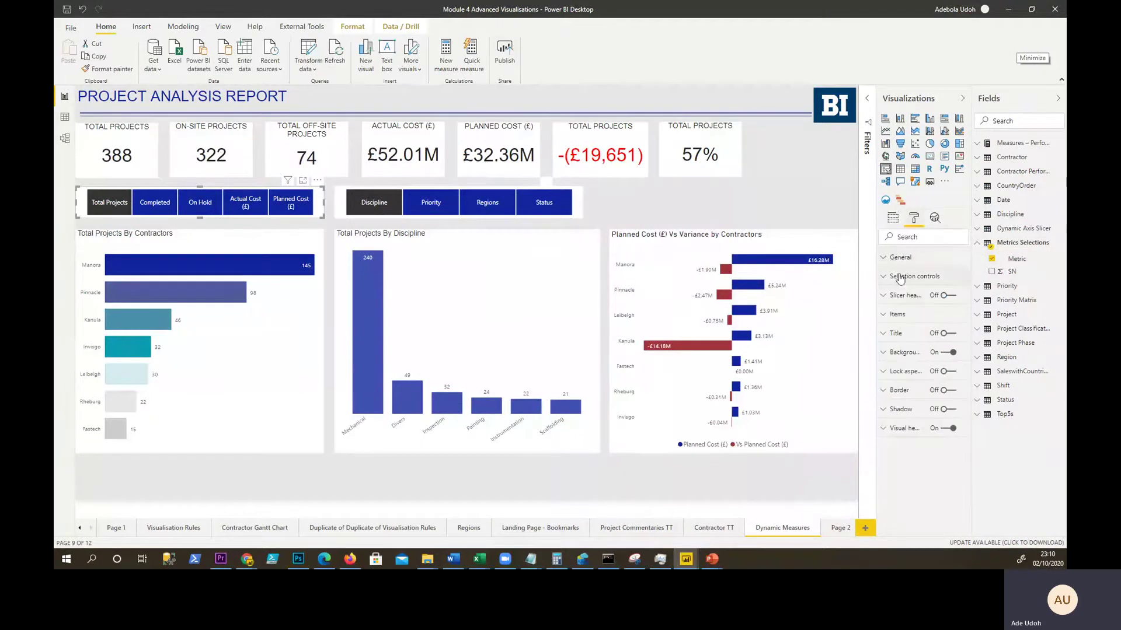
pyautogui.click(892, 258)
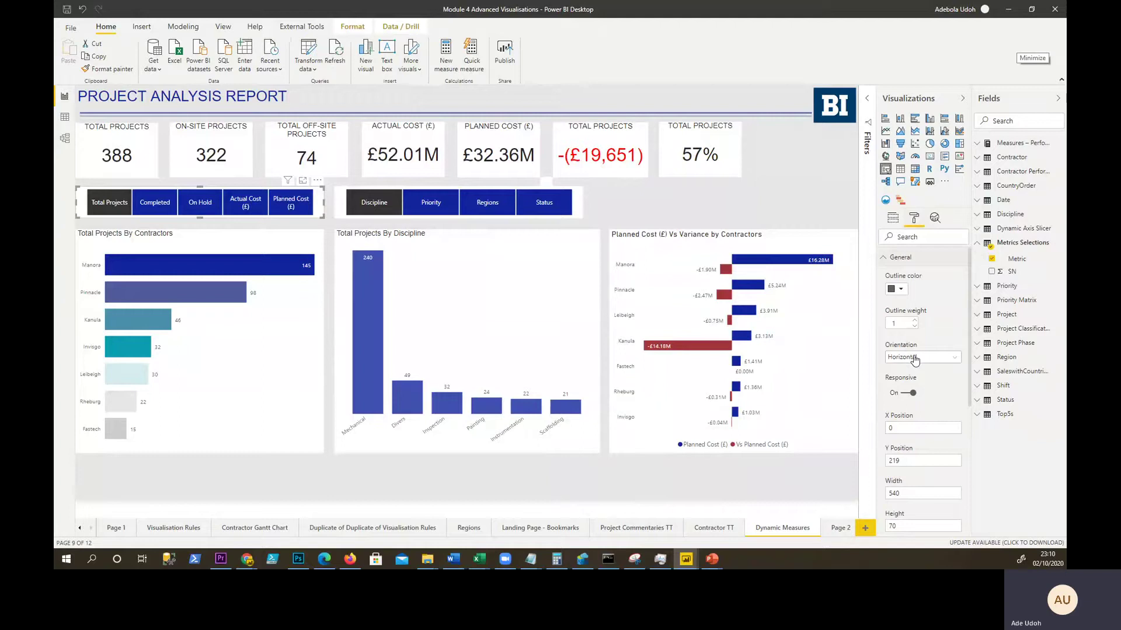
pyautogui.click(914, 358)
pyautogui.click(903, 377)
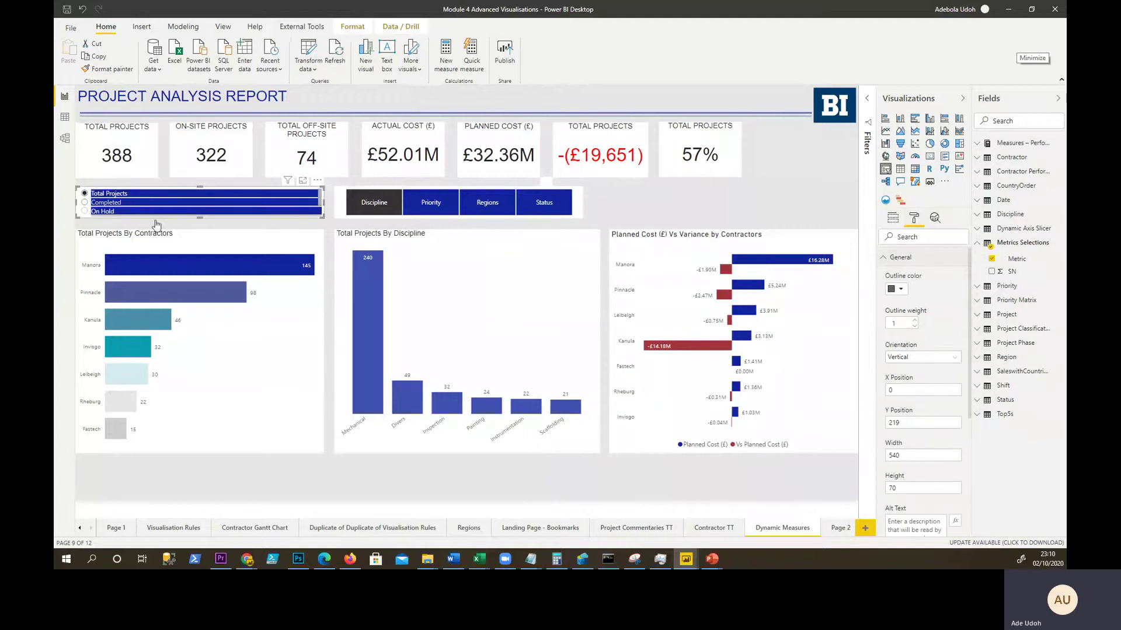
pyautogui.click(909, 353)
pyautogui.click(902, 378)
pyautogui.scroll(-2, 934, 369)
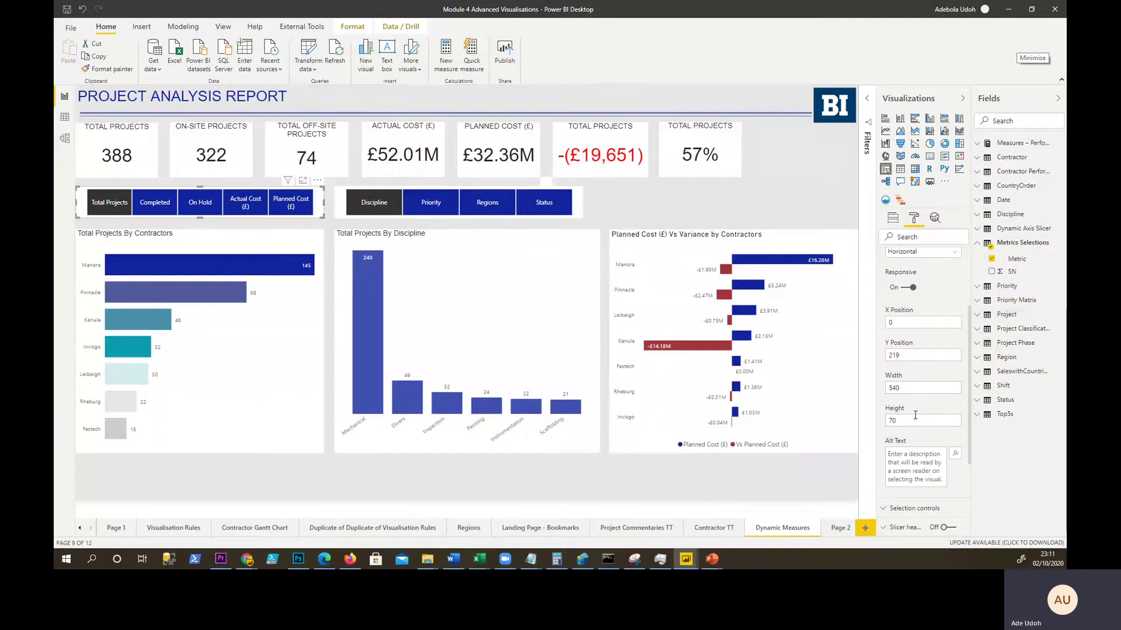
pyautogui.scroll(2, 919, 415)
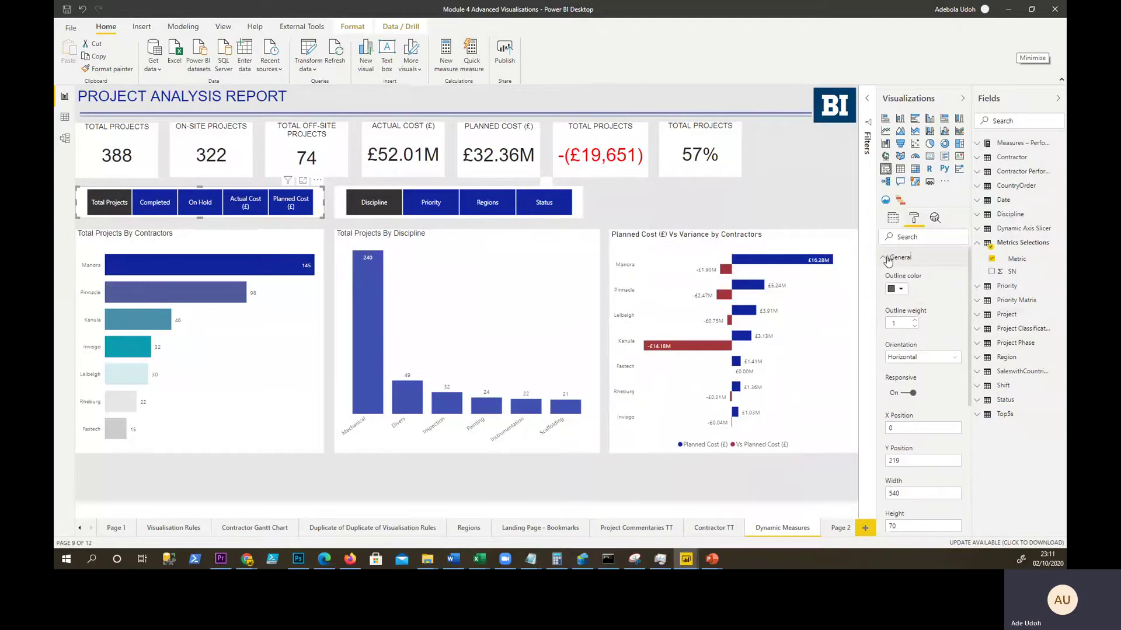
pyautogui.click(889, 258)
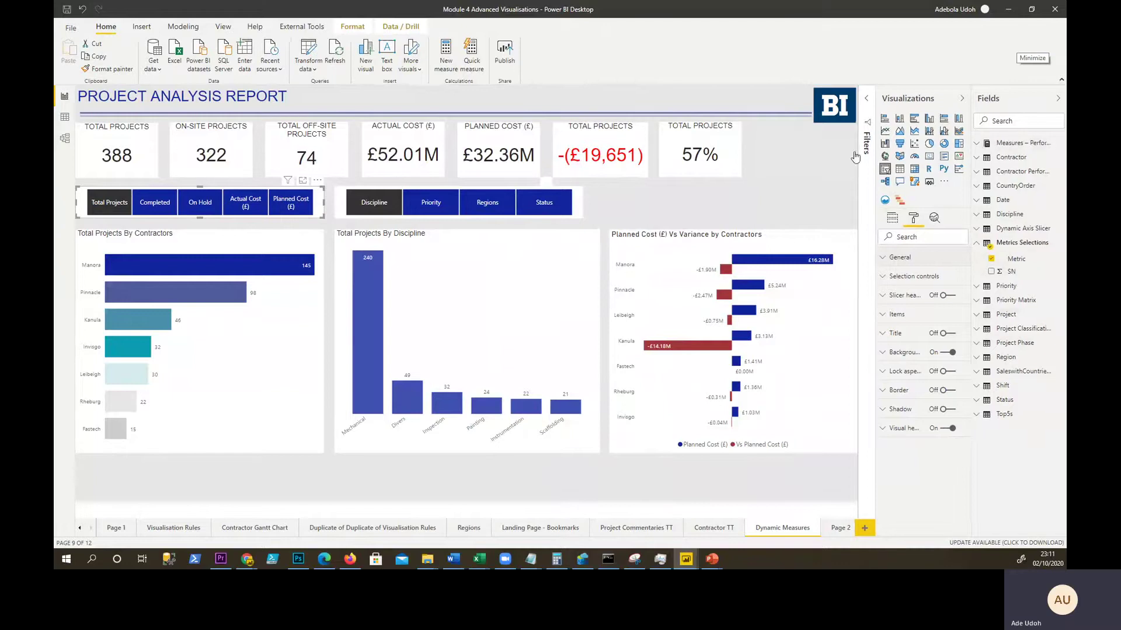
# Widen the Fields pane, expand Measures – Performance, and view the Planned Project Cost (£) DAX formula
pyautogui.moveTo(972, 146); pyautogui.dragTo(854, 146)
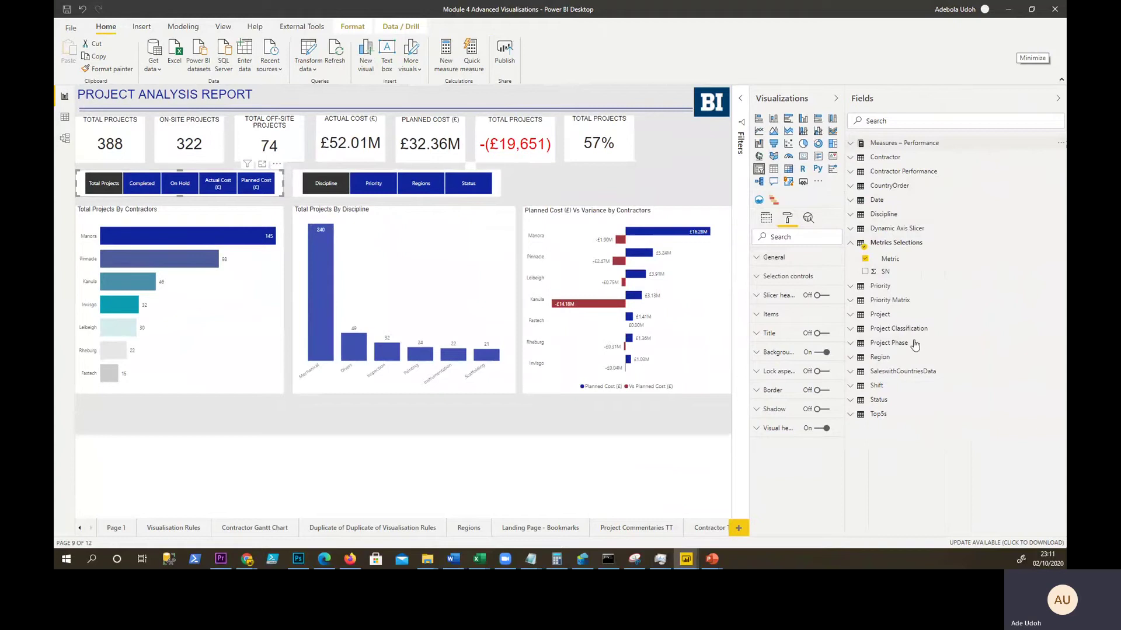
pyautogui.press('Return')
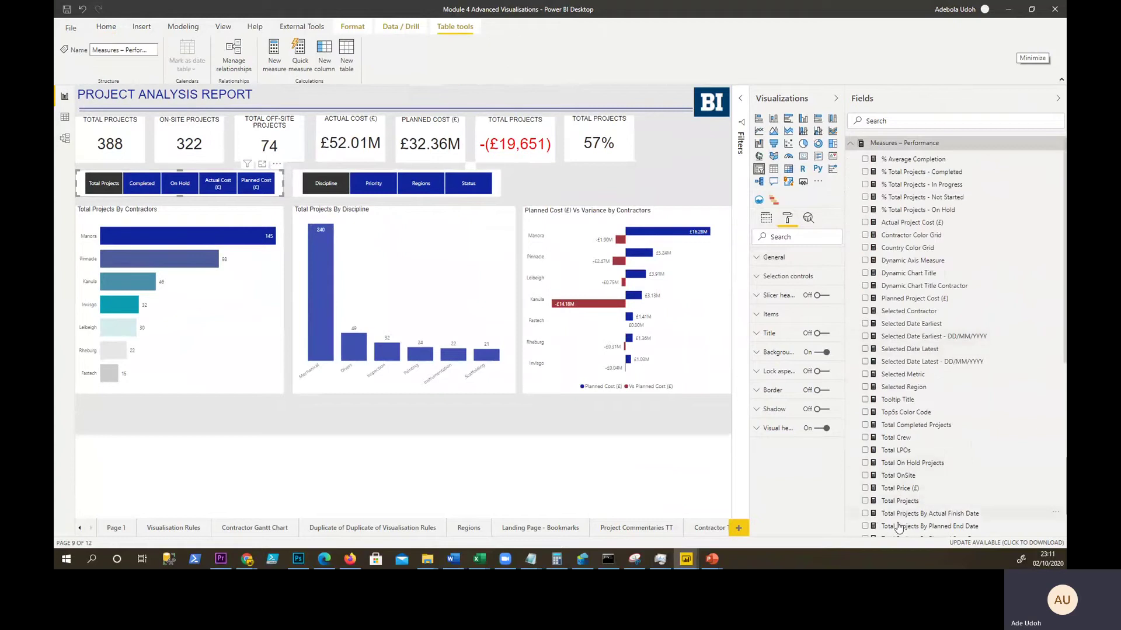
pyautogui.click(905, 503)
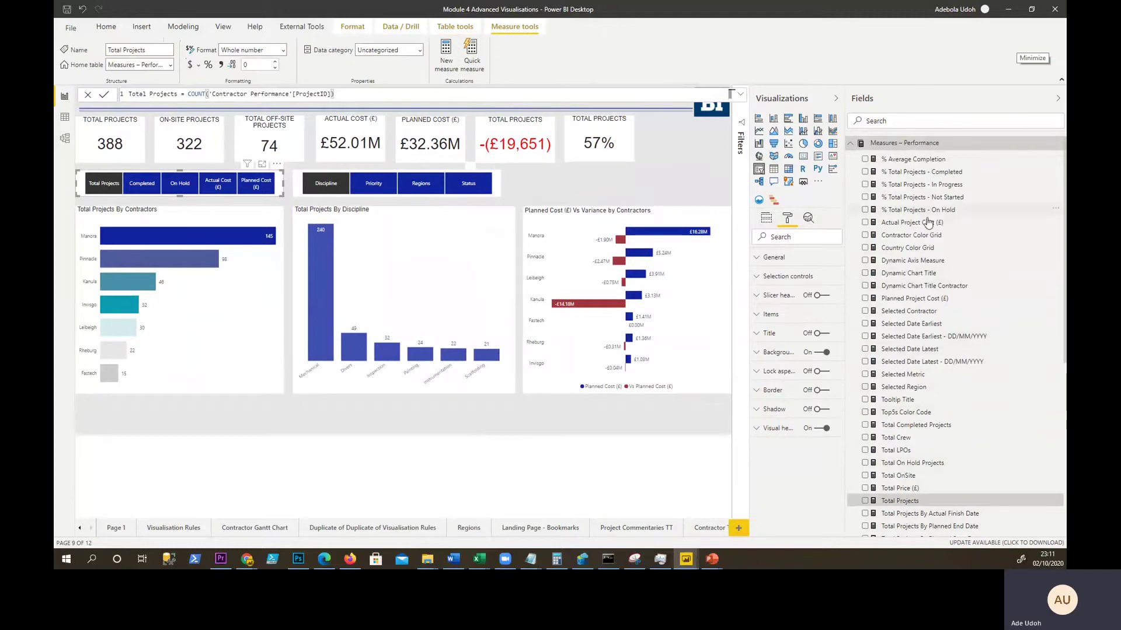
pyautogui.click(911, 301)
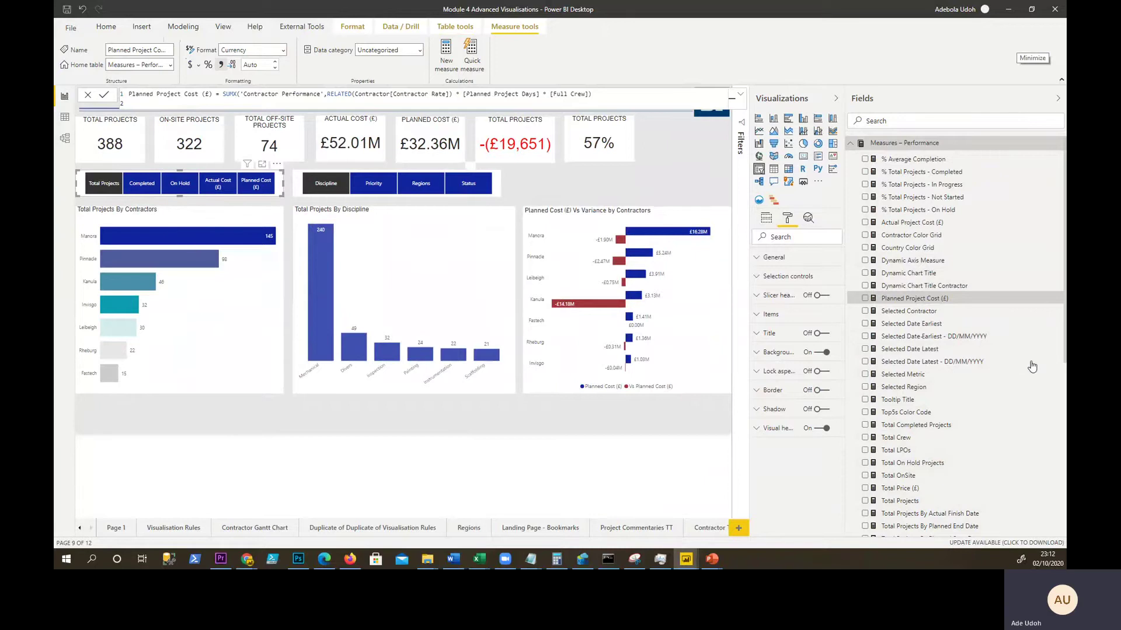
# Review the Total Projects entries in the Selected Metric SWITCH formula, then select the contractors chart
pyautogui.click(903, 375)
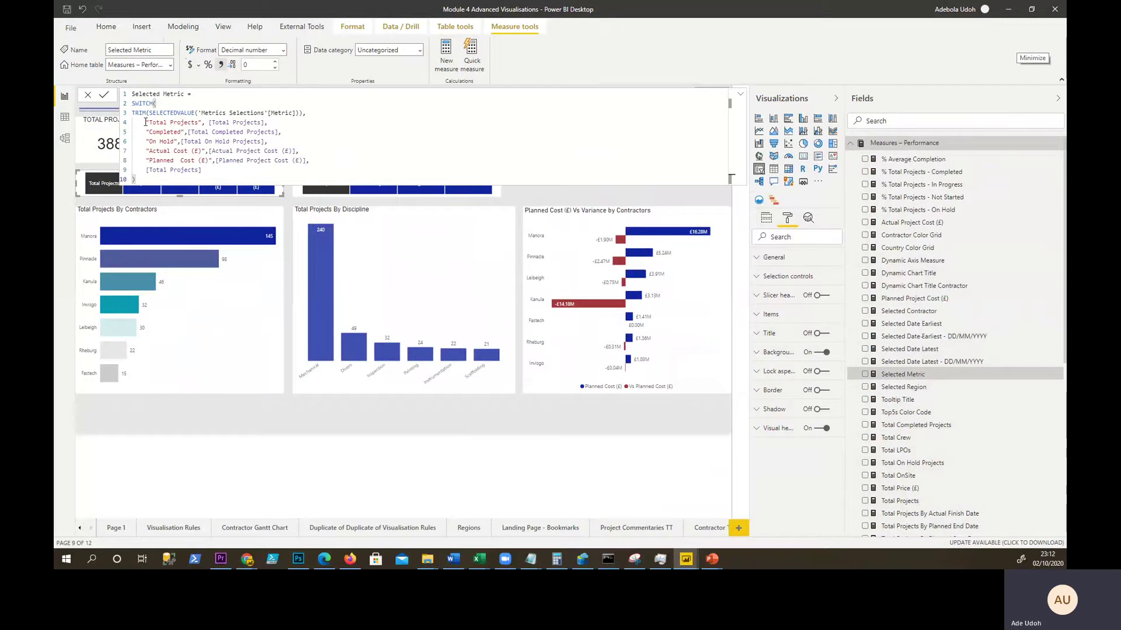
pyautogui.moveTo(146, 122); pyautogui.dragTo(203, 122)
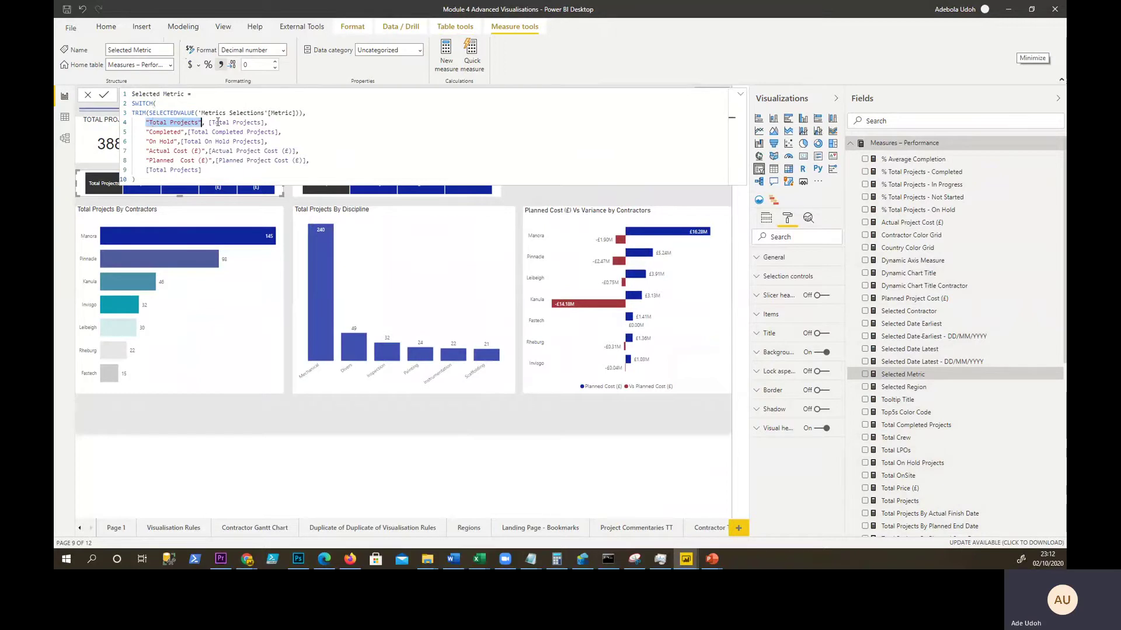
pyautogui.moveTo(272, 122); pyautogui.dragTo(210, 122)
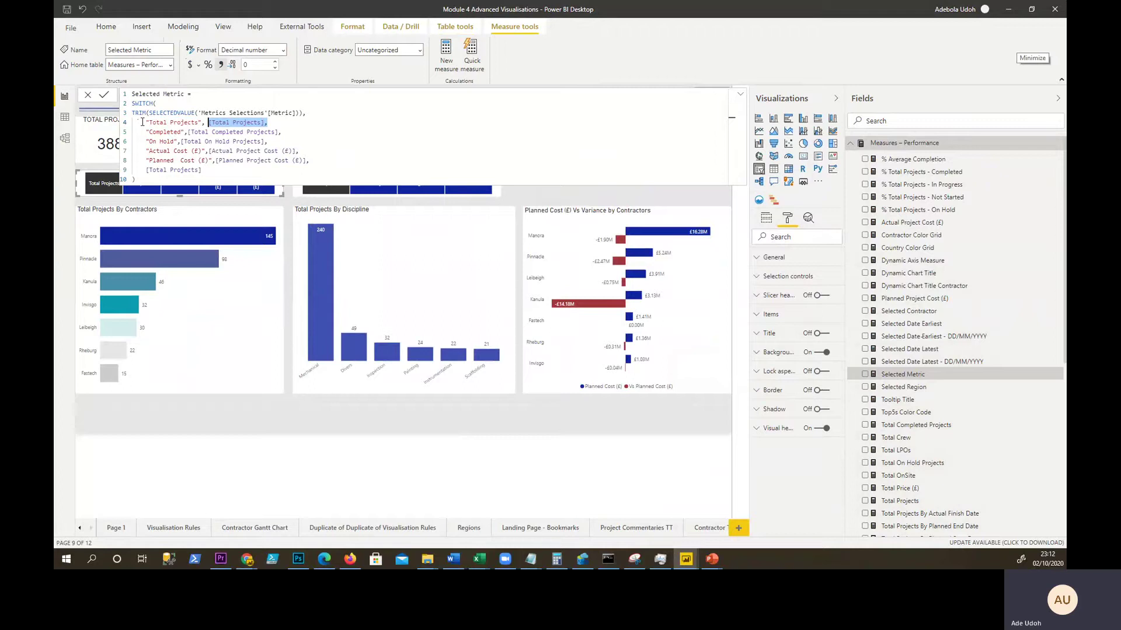
pyautogui.moveTo(143, 122); pyautogui.dragTo(203, 123)
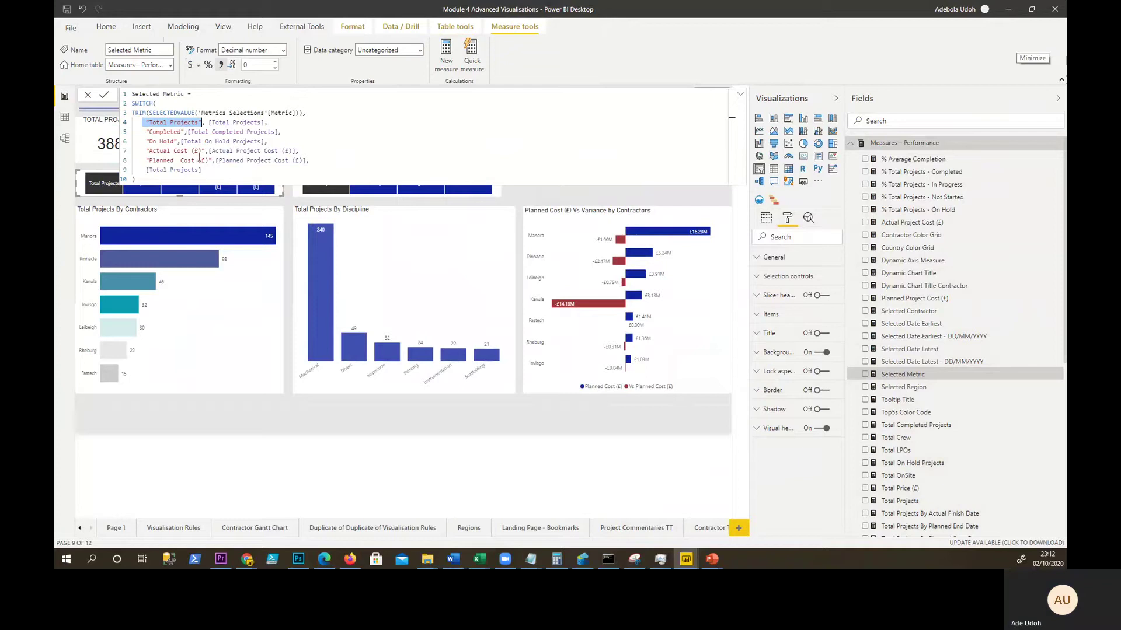
pyautogui.moveTo(202, 170); pyautogui.dragTo(141, 169)
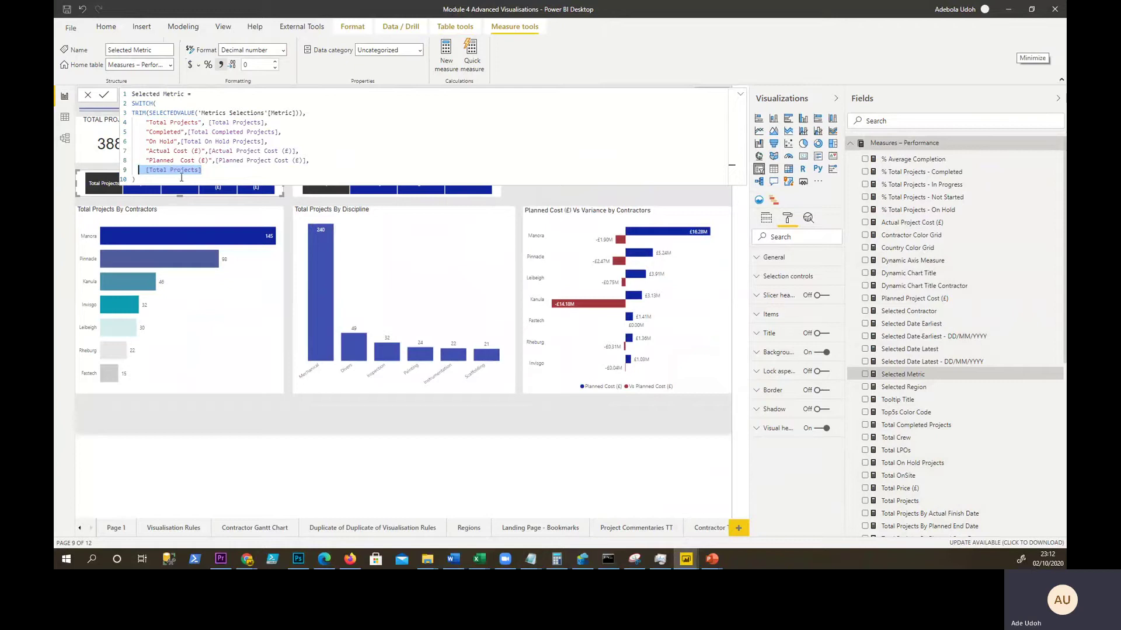
pyautogui.click(214, 176)
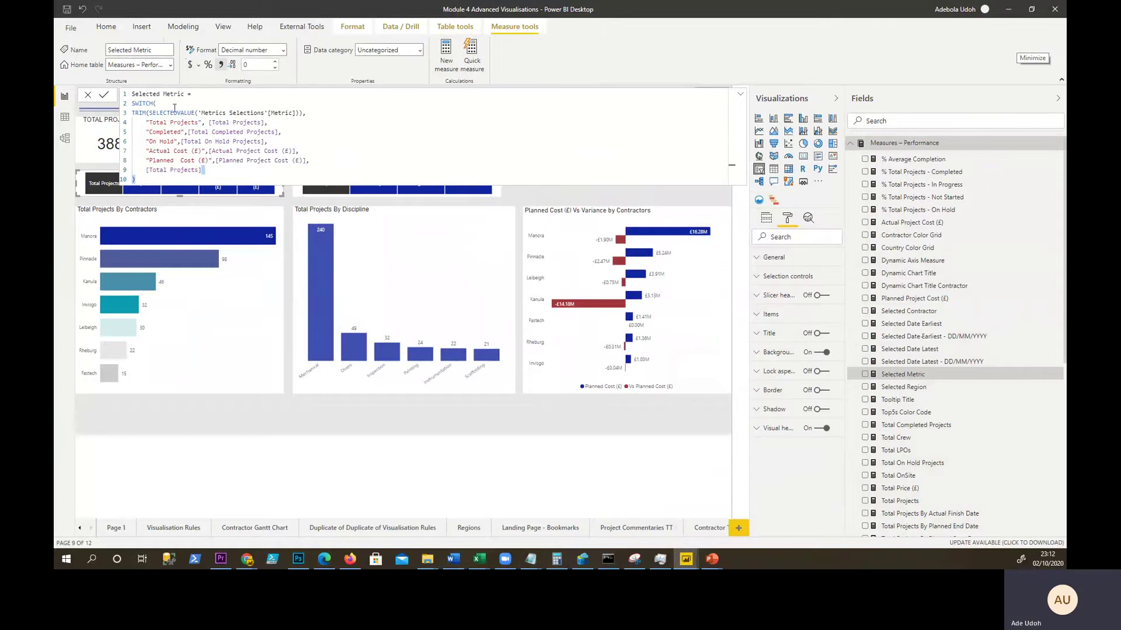
pyautogui.click(738, 92)
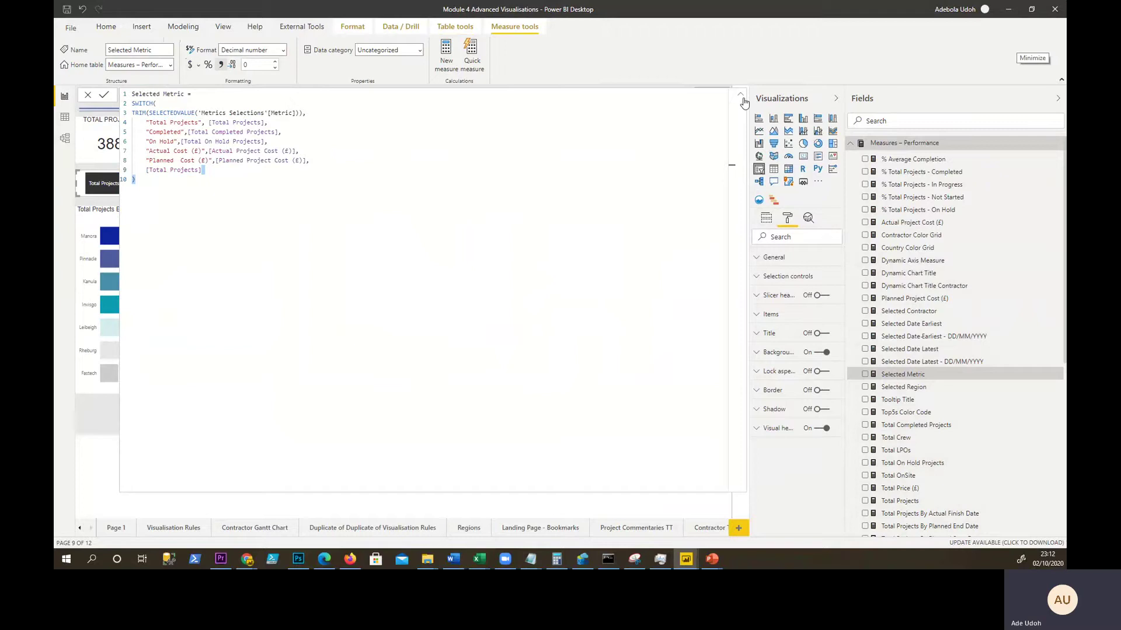
pyautogui.click(741, 94)
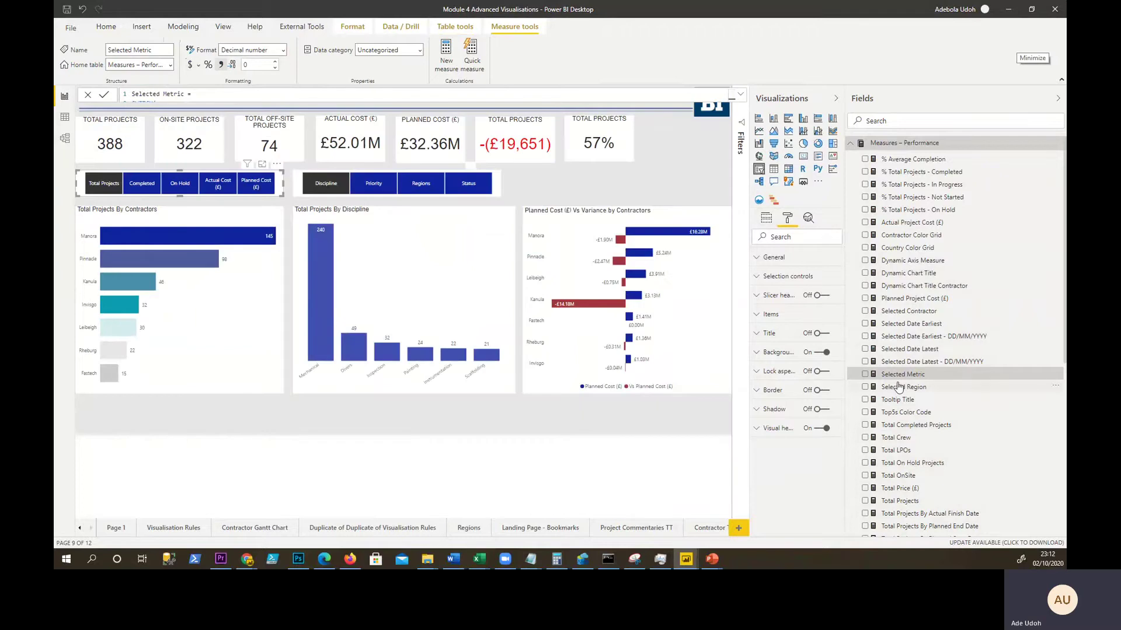
pyautogui.click(219, 224)
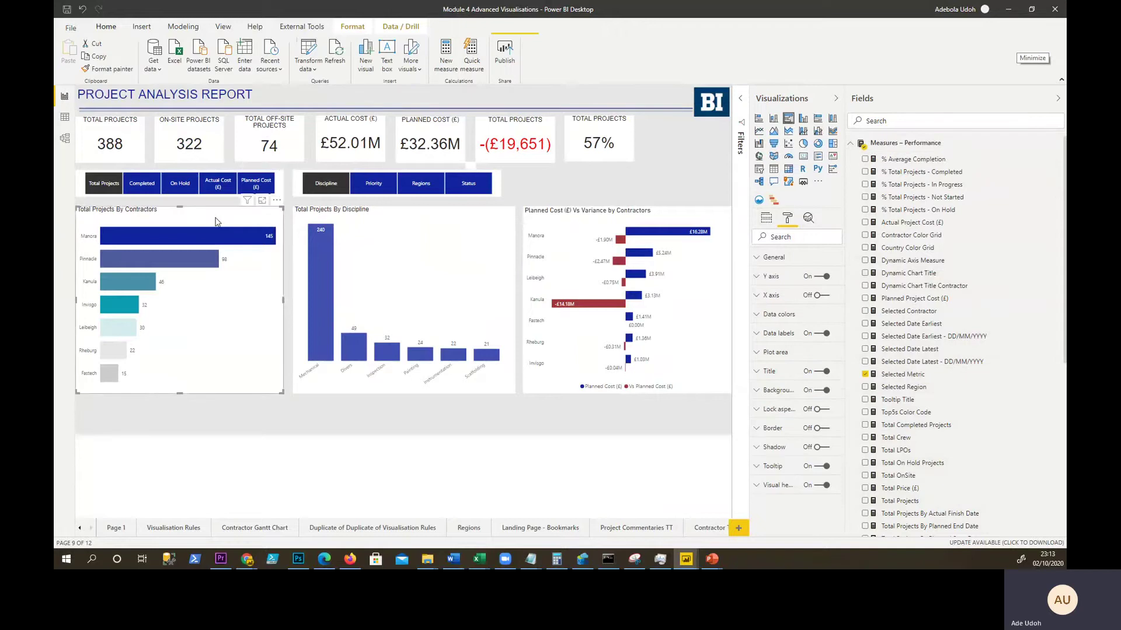
# Check the contractors chart's fields, then pick Actual Cost (£) in the metric slicer
pyautogui.click(766, 217)
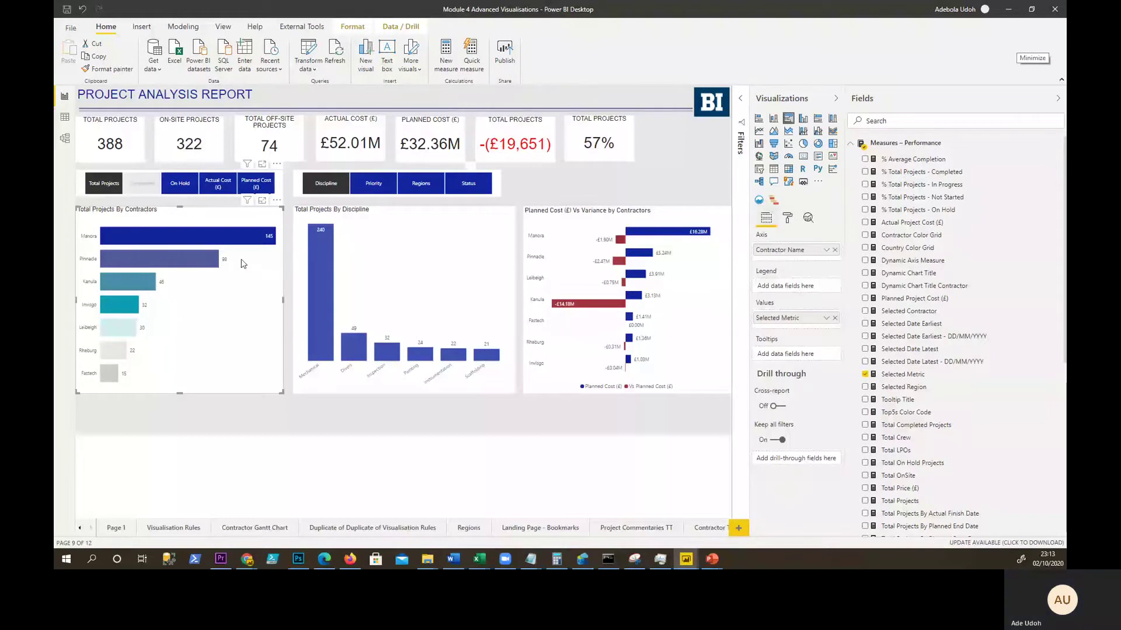
pyautogui.click(274, 192)
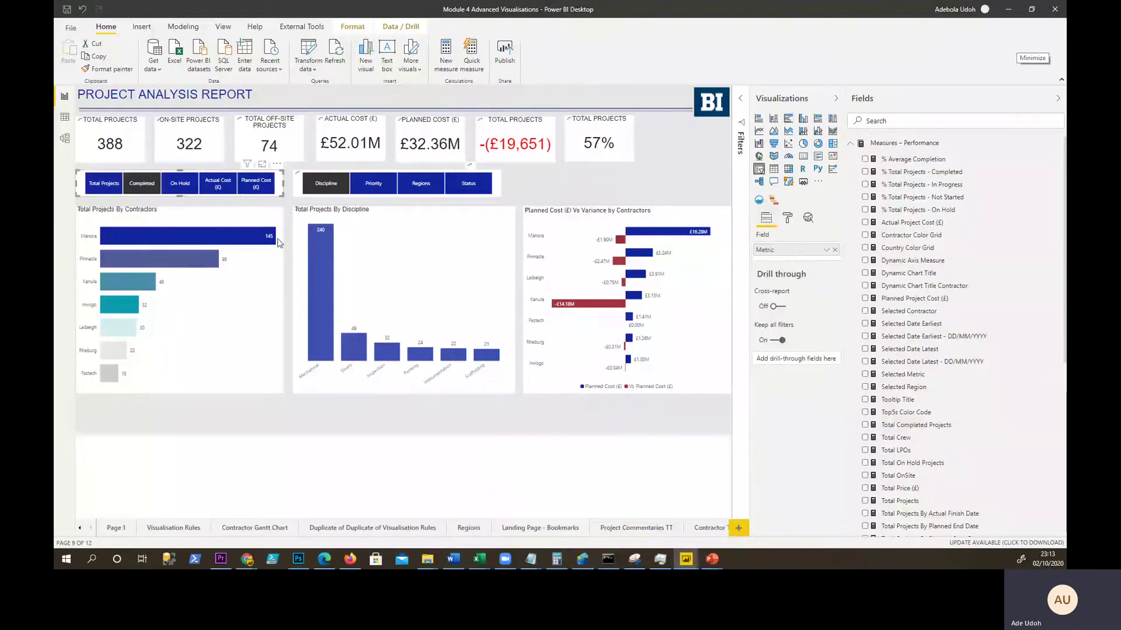
pyautogui.click(217, 183)
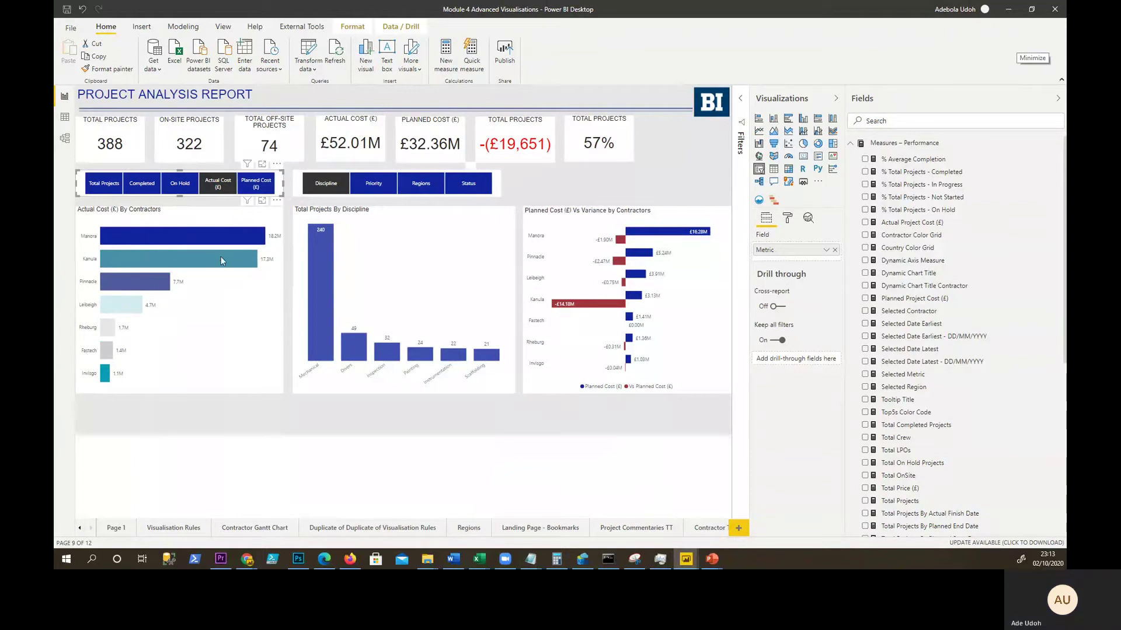
# Open the Contractor Color Grid measure and read its full SWITCH mapping contractors to hex colours
pyautogui.click(910, 236)
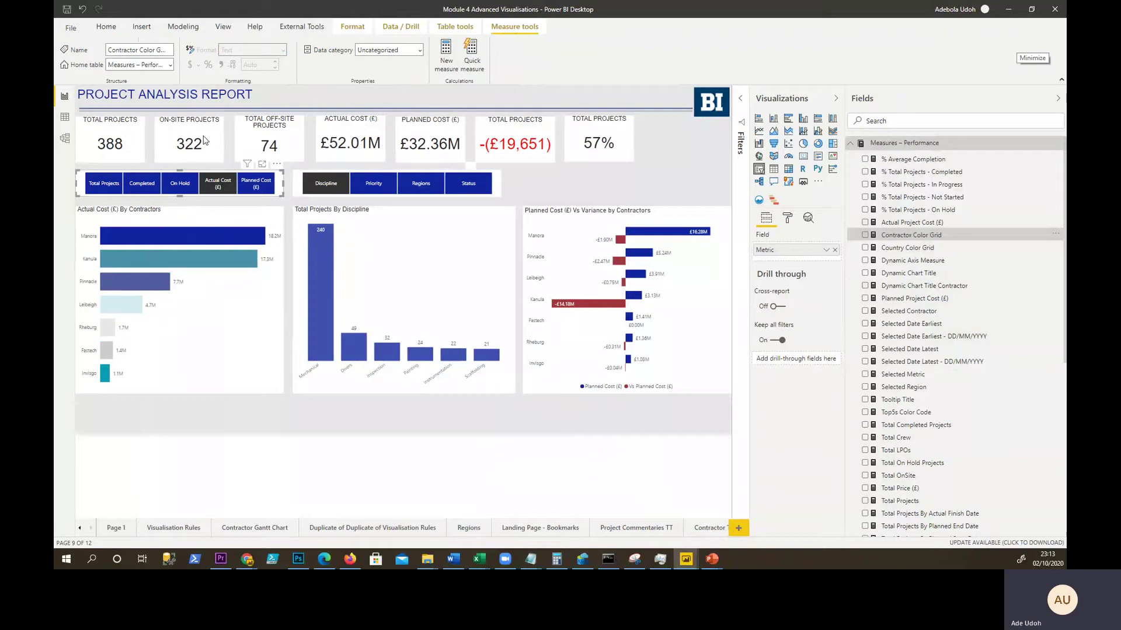
pyautogui.click(740, 94)
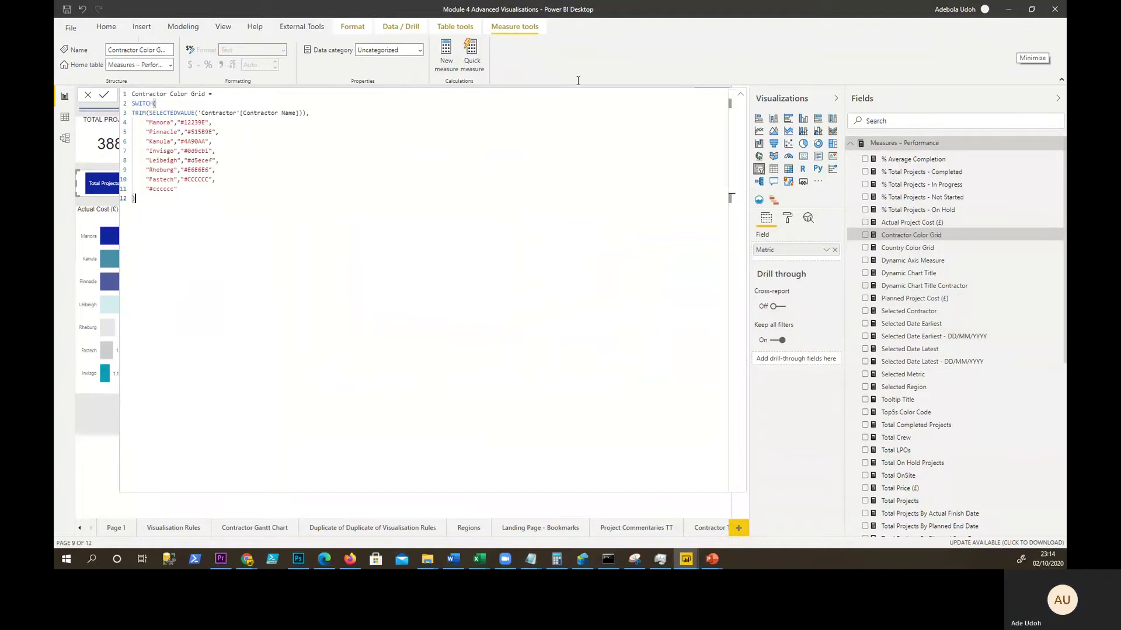
pyautogui.click(741, 96)
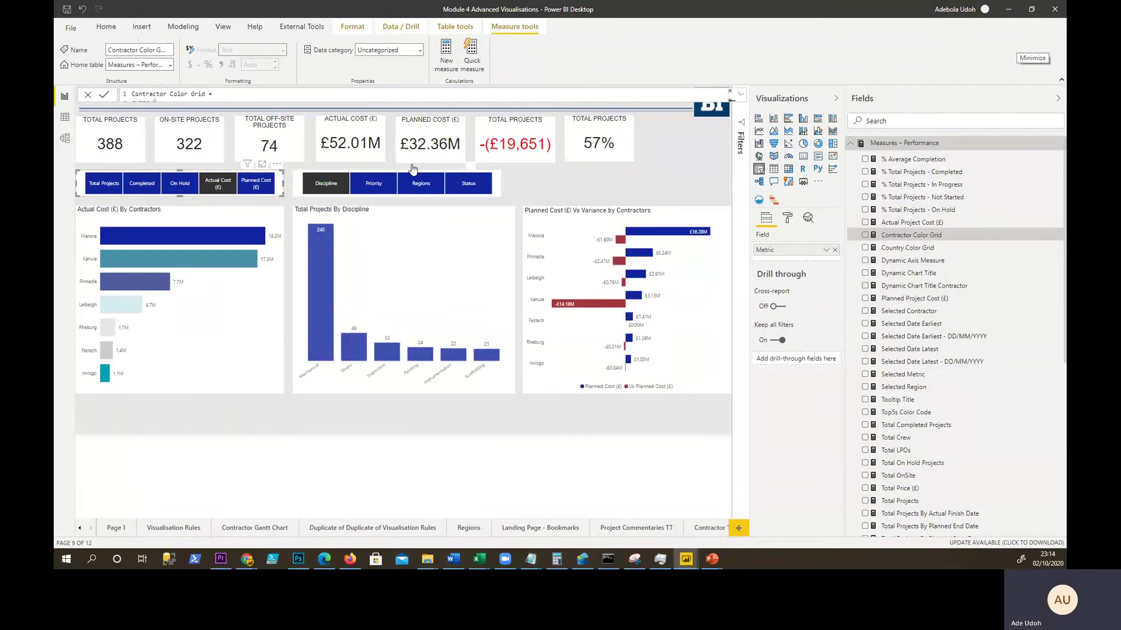
# Open conditional formatting (fx) for the contractor chart's Default color under Data colors
pyautogui.click(194, 220)
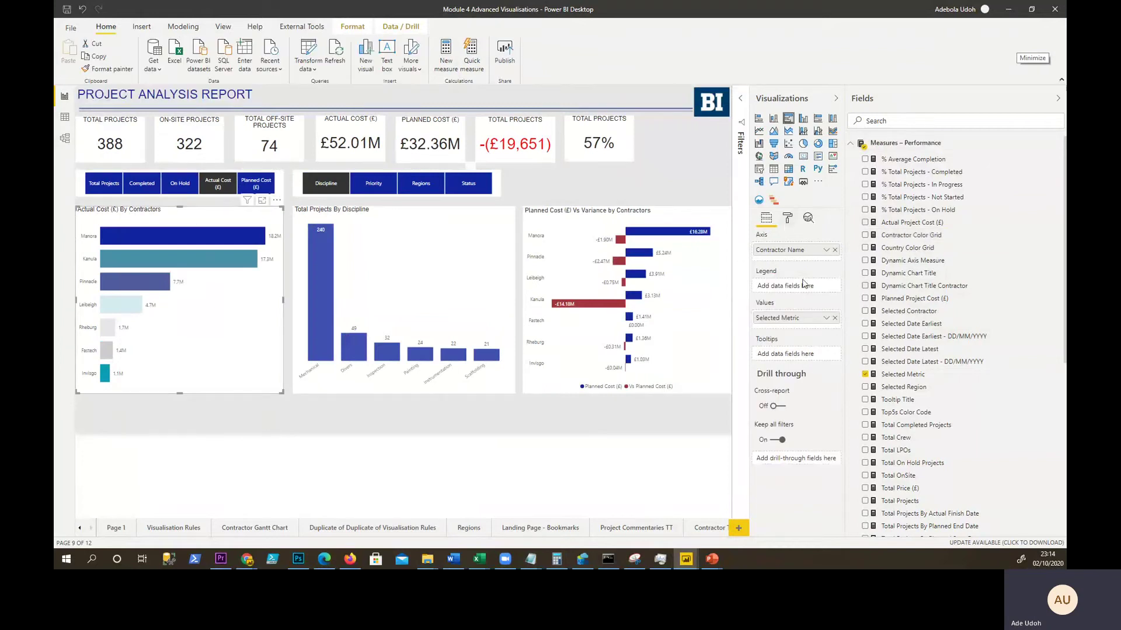
pyautogui.click(788, 217)
pyautogui.click(758, 315)
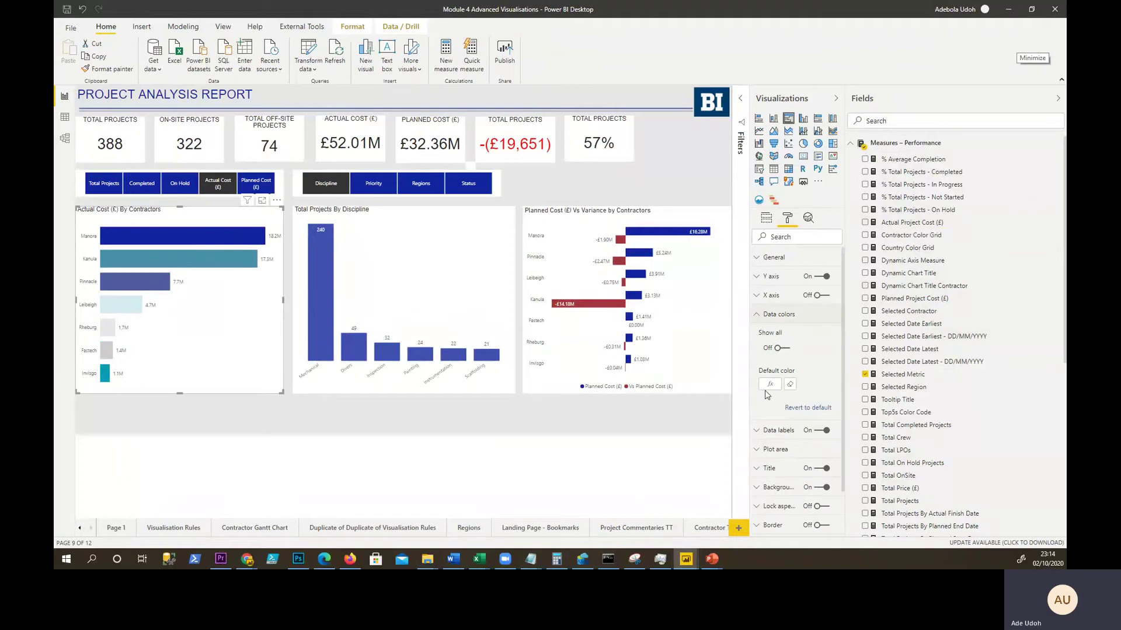
pyautogui.click(790, 383)
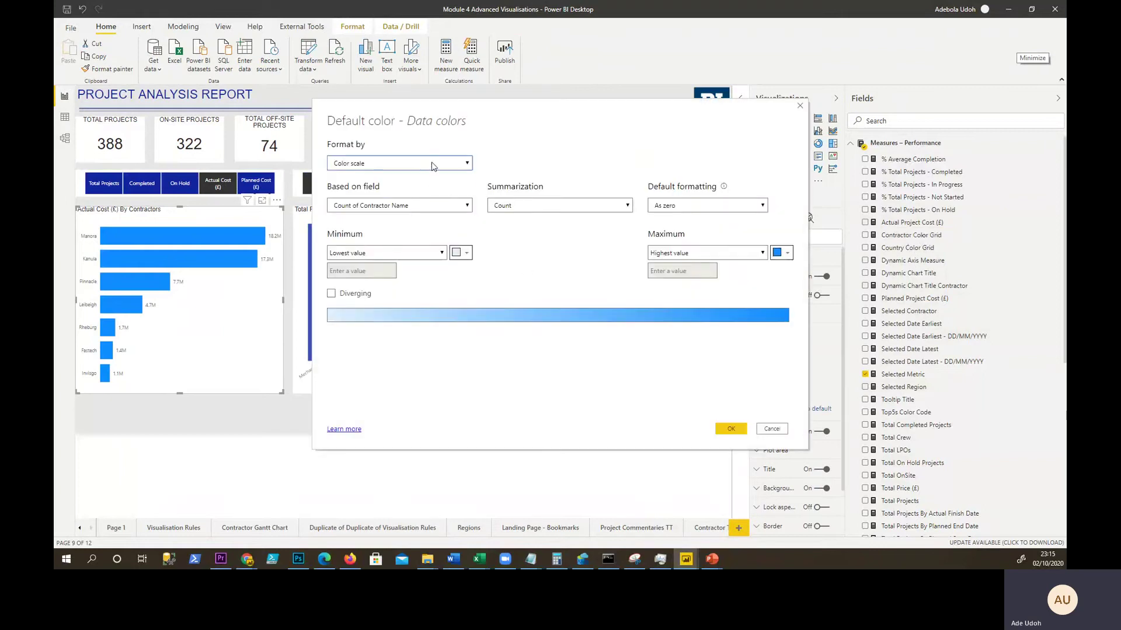
# Format the bar colours by Field value, based on the Contractor Color Grid measure
pyautogui.click(433, 165)
pyautogui.click(348, 197)
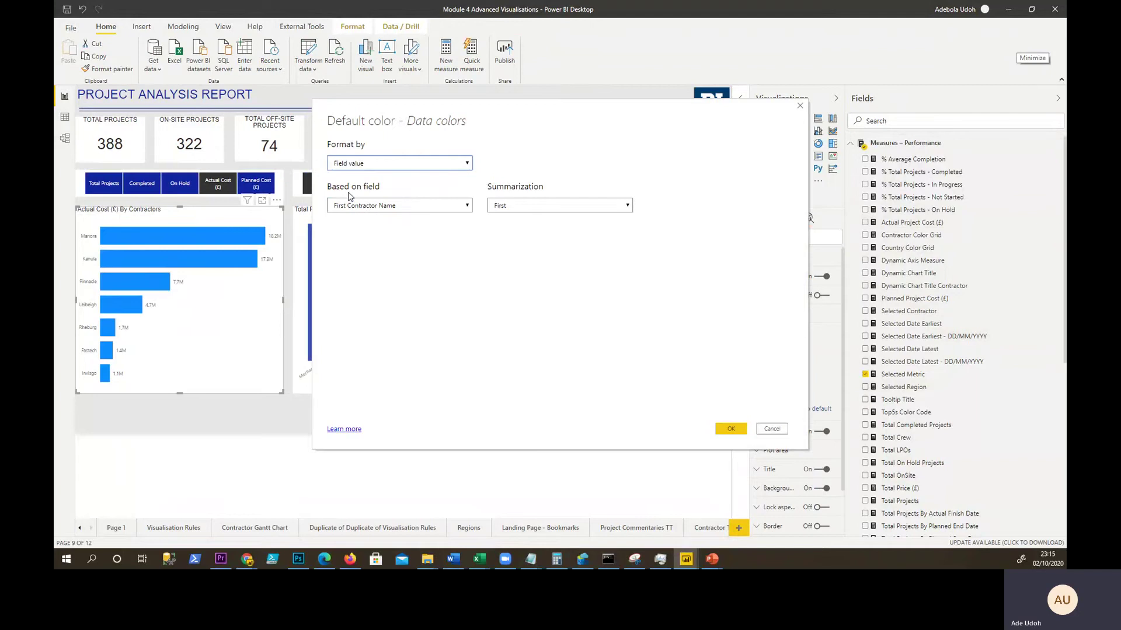
pyautogui.click(378, 209)
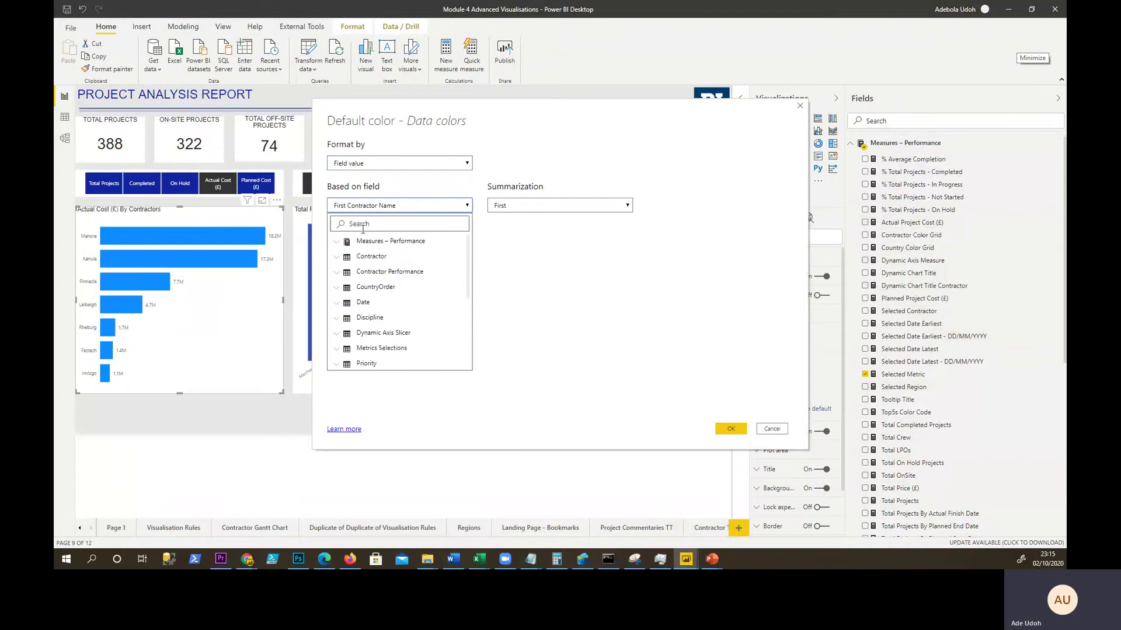
pyautogui.click(364, 225)
pyautogui.write('ctor Color')
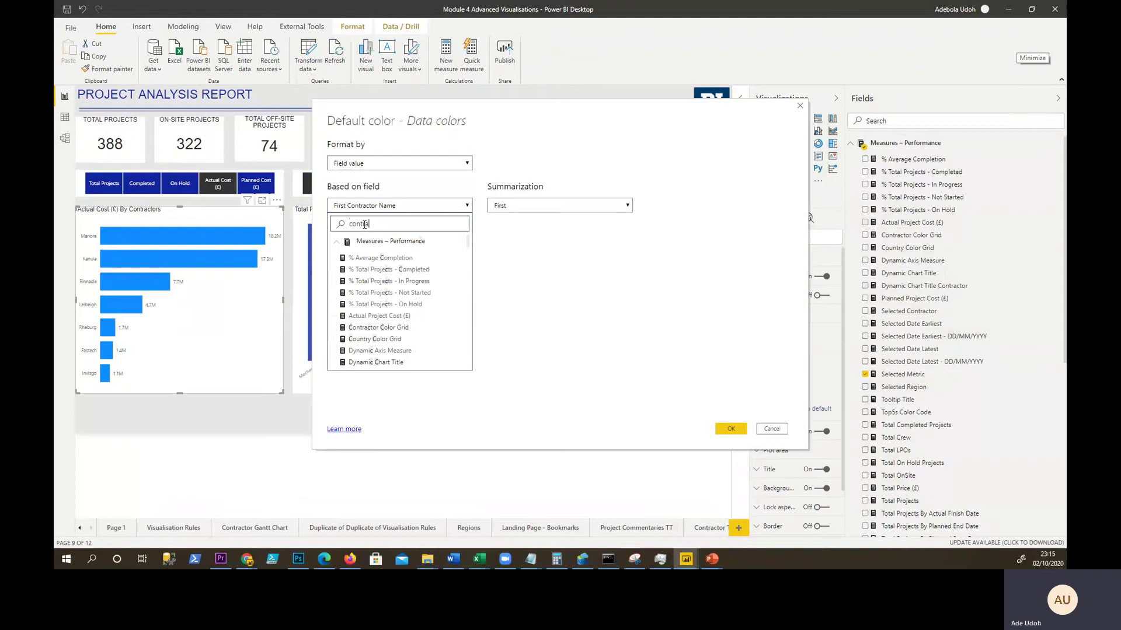
pyautogui.click(374, 261)
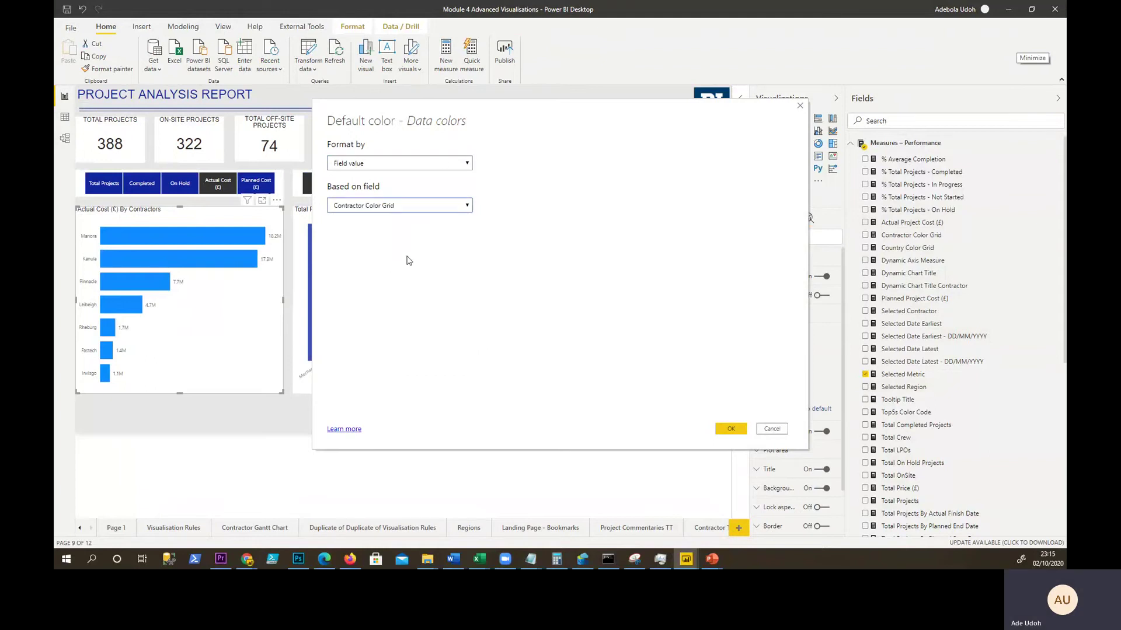
pyautogui.click(739, 430)
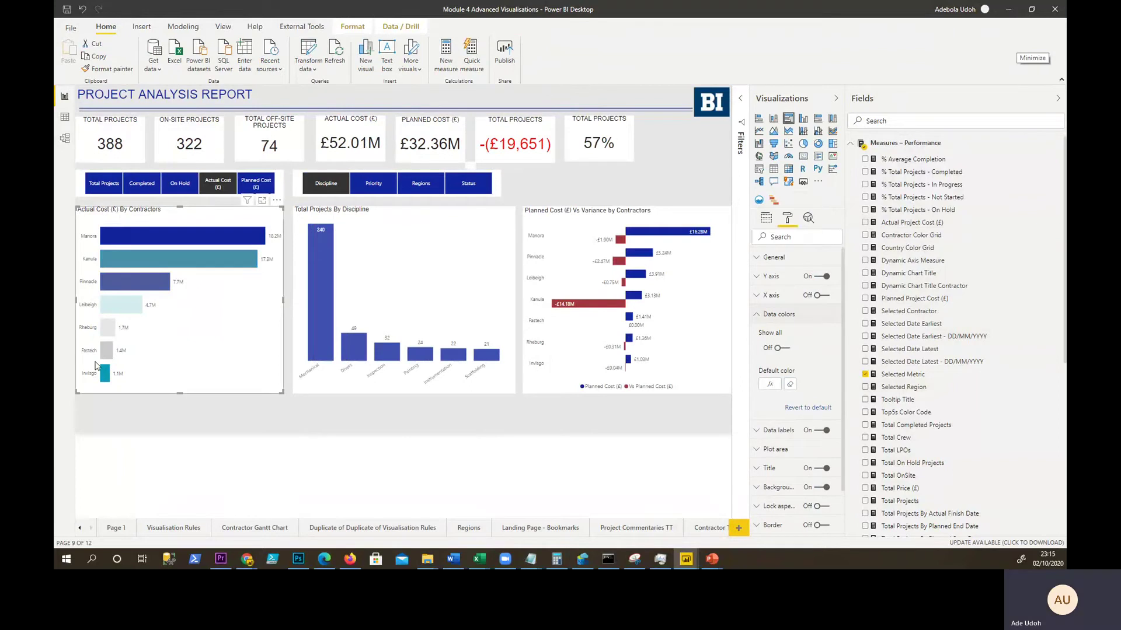
# Switch the contractor chart to On Hold, then back to Total Projects, and select it
pyautogui.click(167, 191)
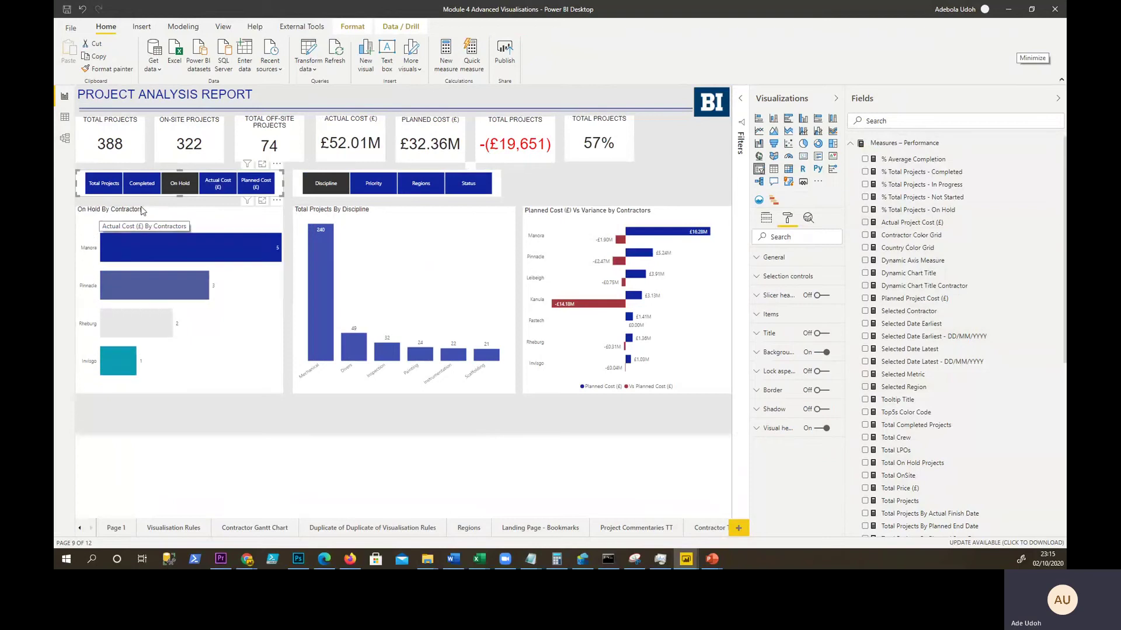
pyautogui.click(104, 183)
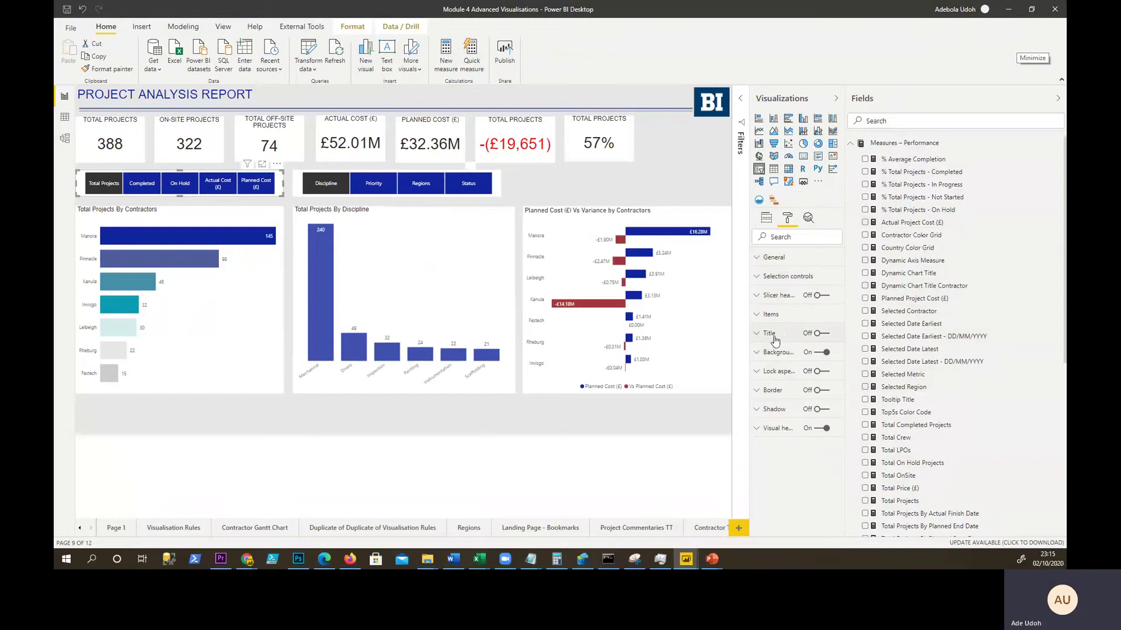
pyautogui.click(246, 219)
# Collapse Data colors and expand the contractor chart's Title formatting settings
pyautogui.click(760, 315)
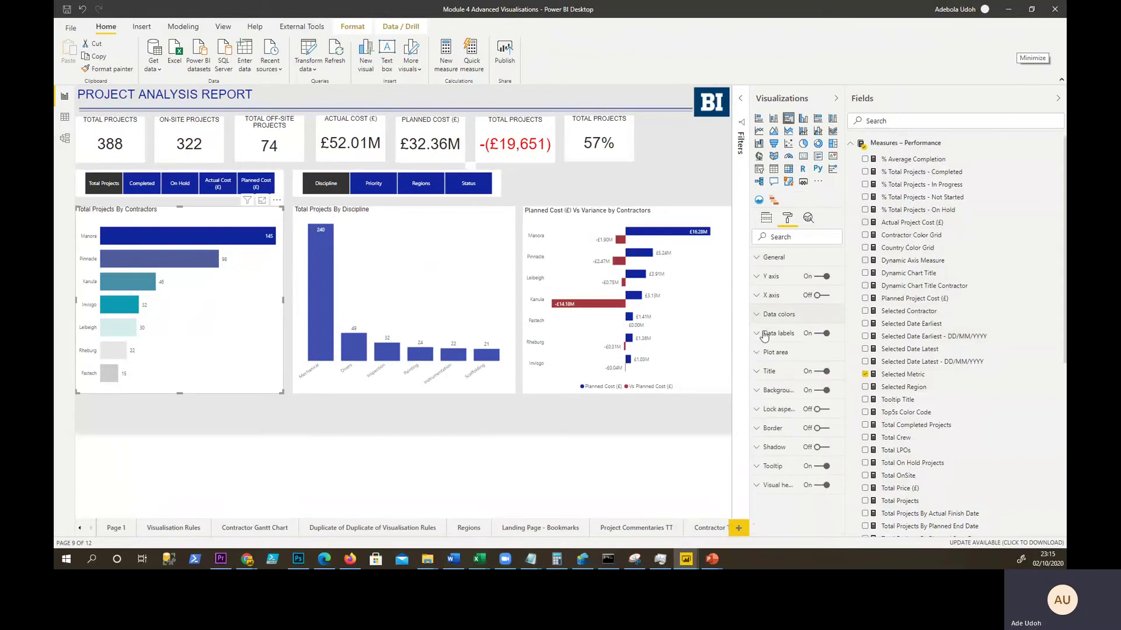
pyautogui.click(768, 373)
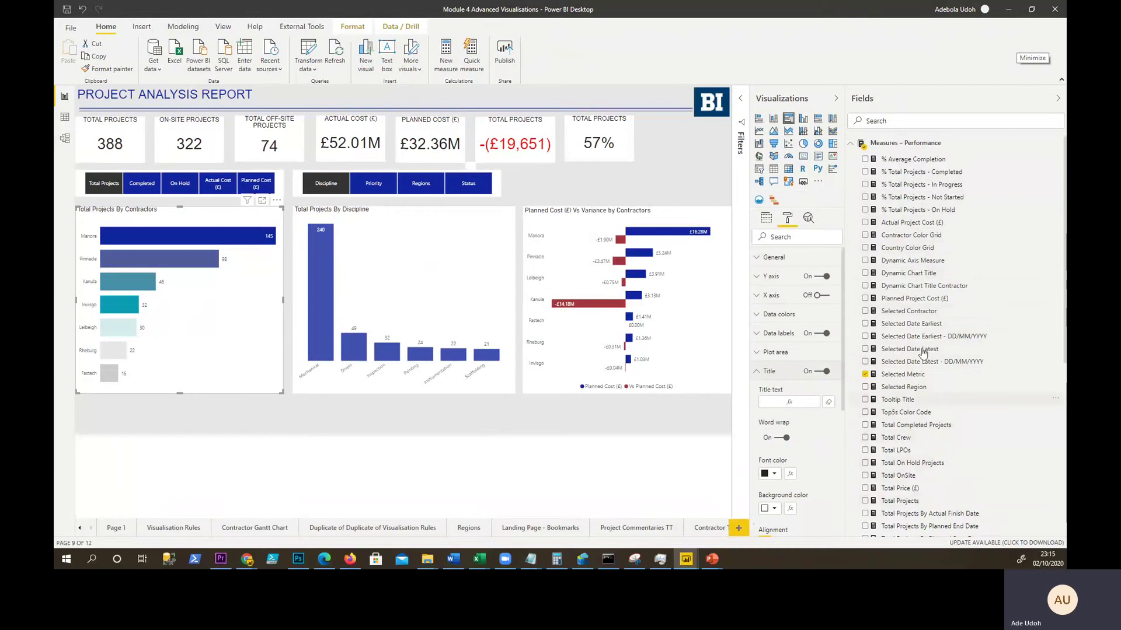
pyautogui.scroll(-5, 934, 420)
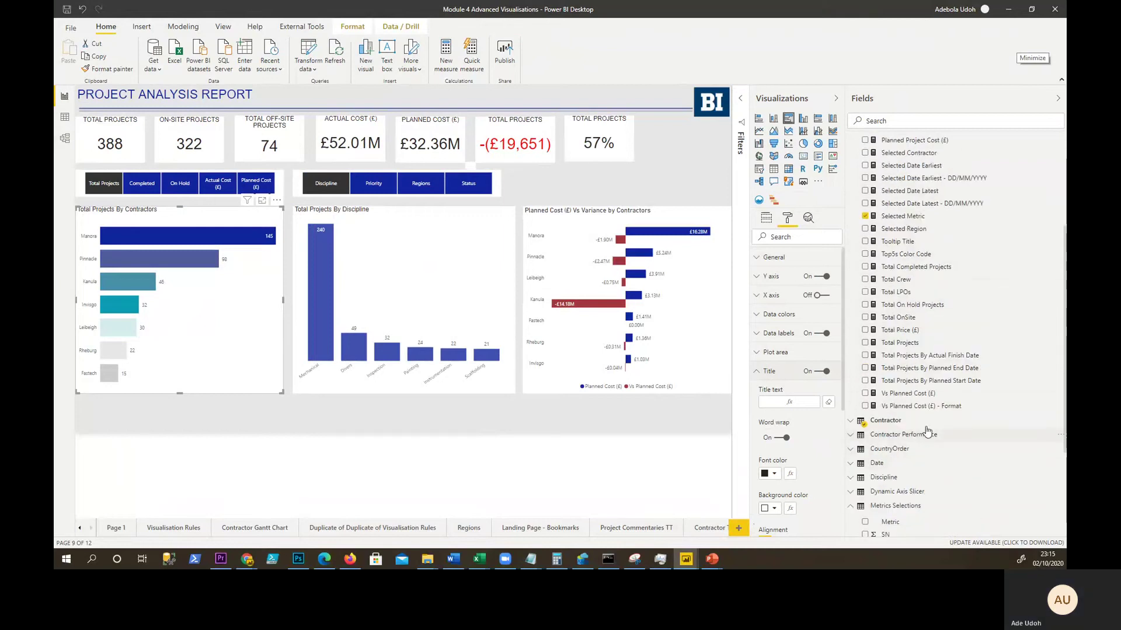
pyautogui.scroll(5, 908, 379)
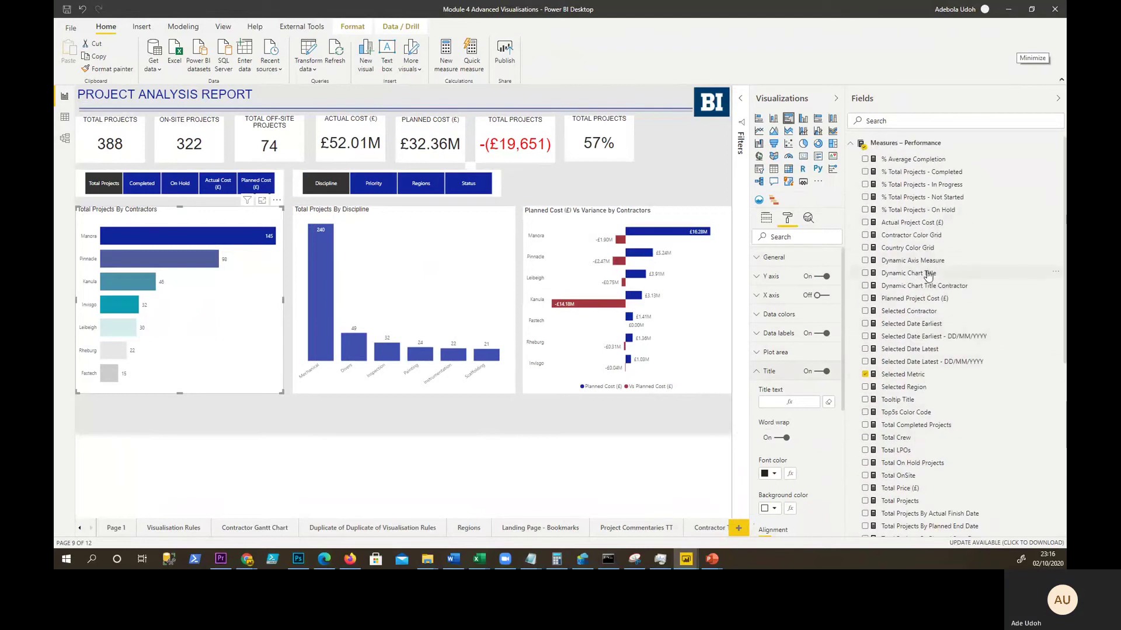
# Inspect the Dynamic Chart Title DAX measures and add the missing quote to Dynamic Chart Title Contractor
pyautogui.click(903, 279)
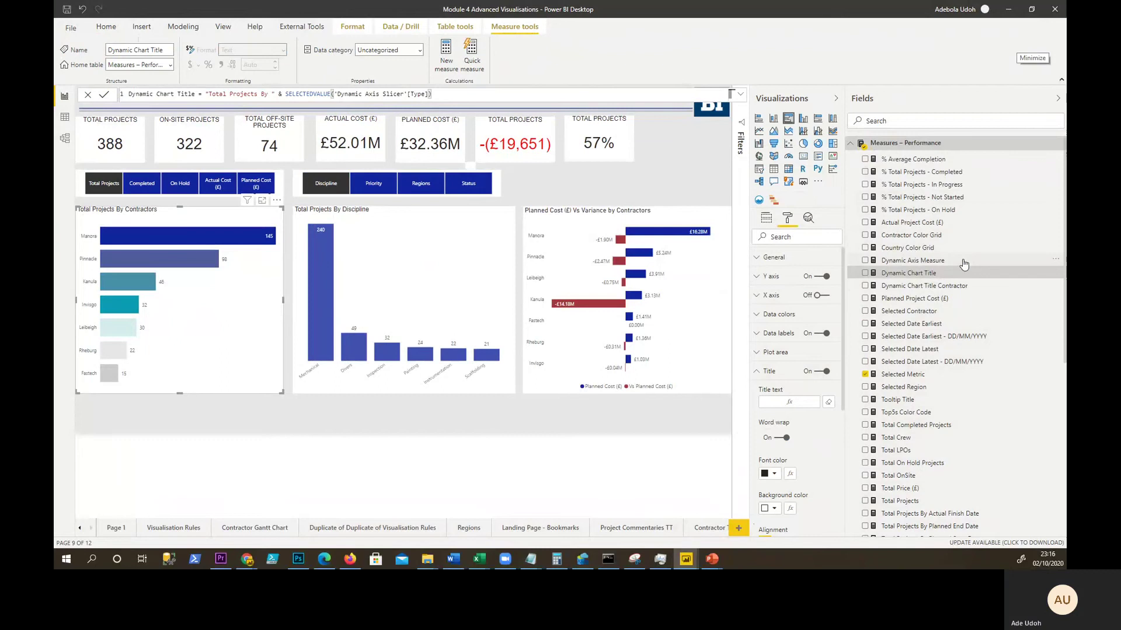
pyautogui.scroll(-3, 960, 257)
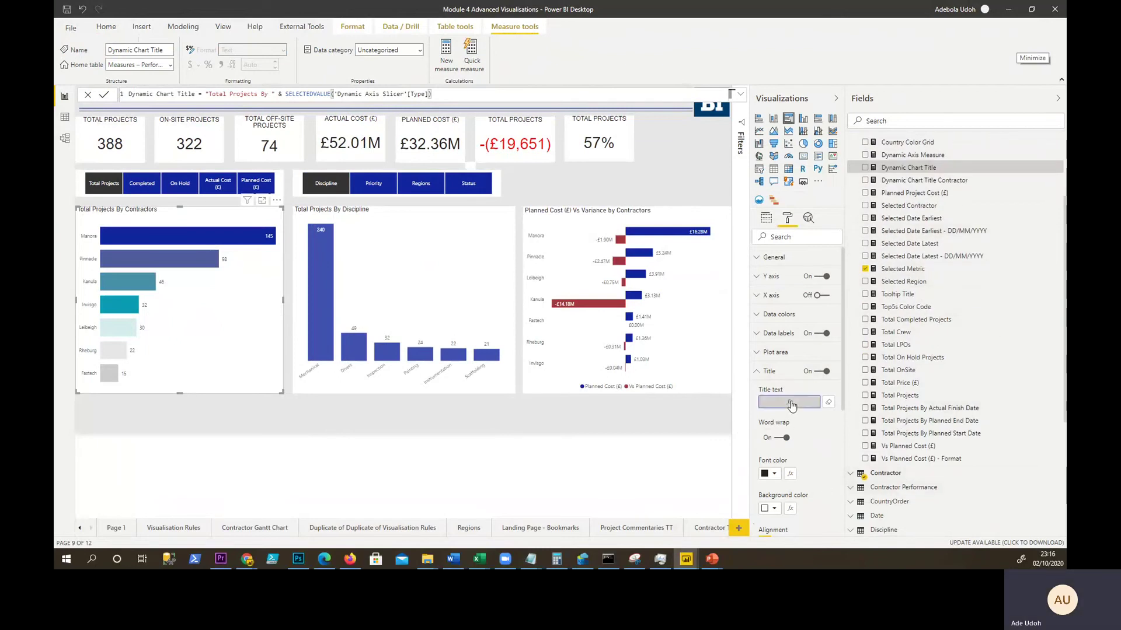
pyautogui.click(601, 321)
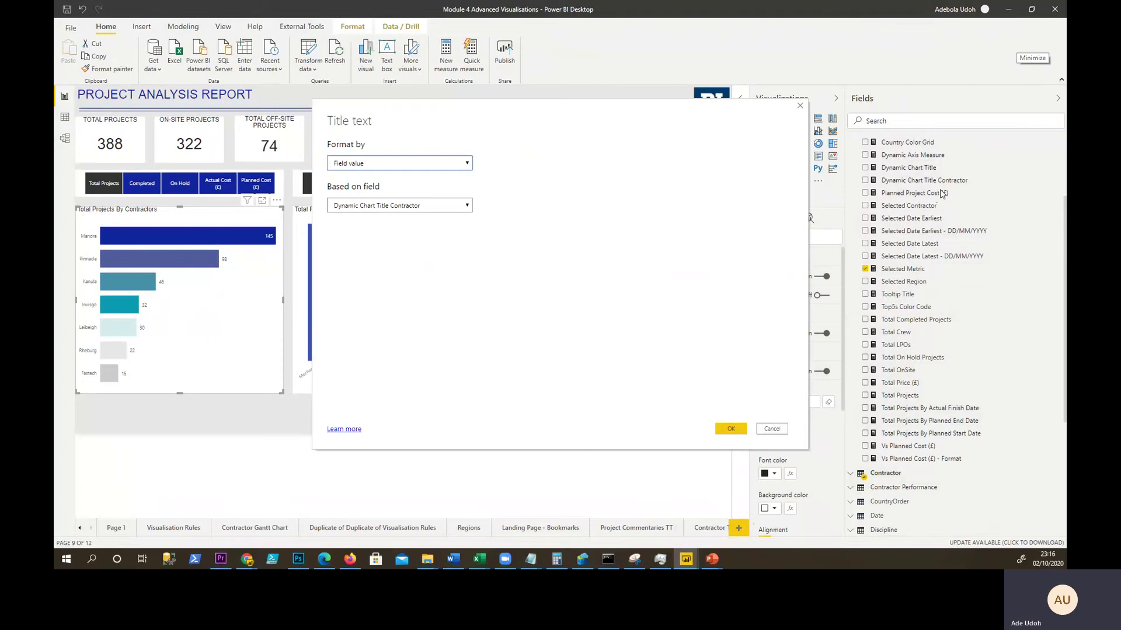
pyautogui.click(799, 105)
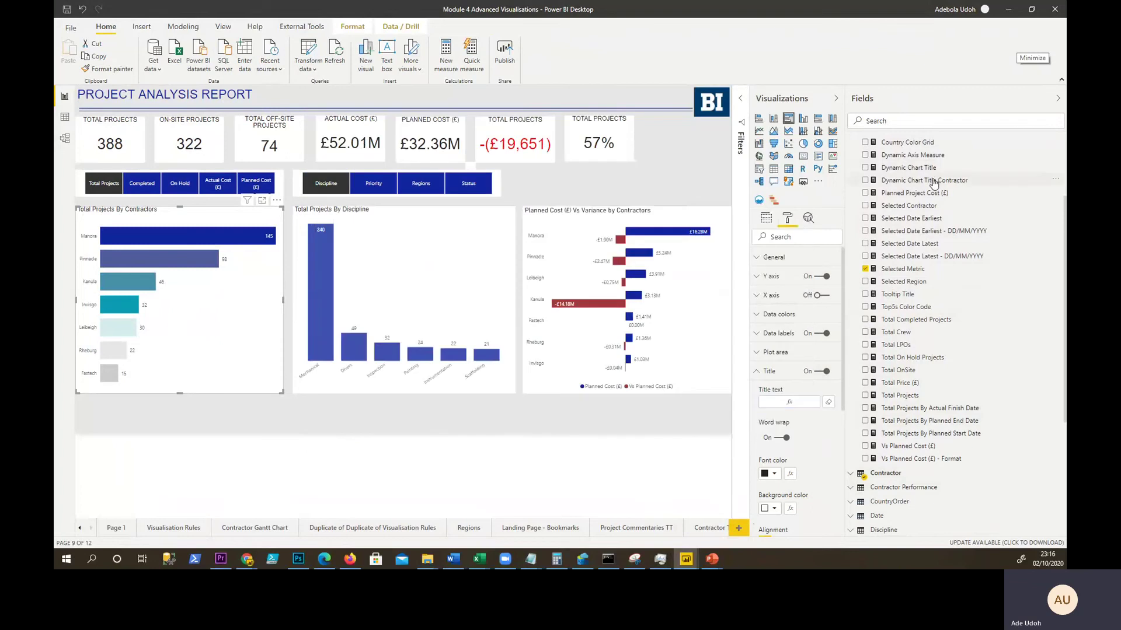
pyautogui.click(933, 181)
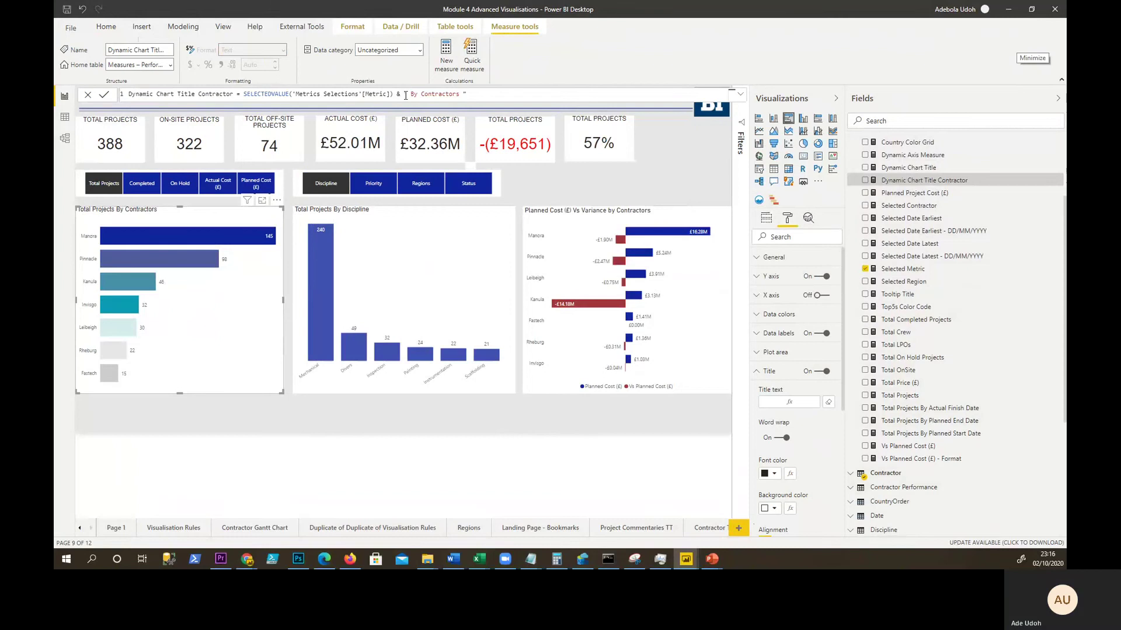
pyautogui.write('"')
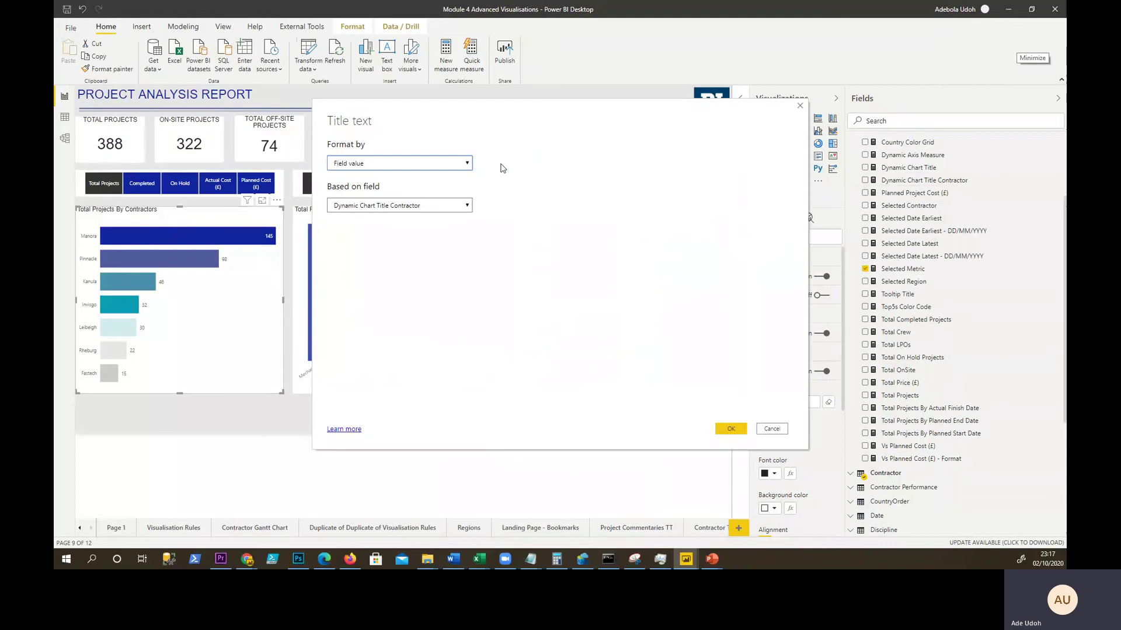
# Cancel the Title text dialog unchanged, then collapse the Visualizations and Fields panes
pyautogui.click(383, 166)
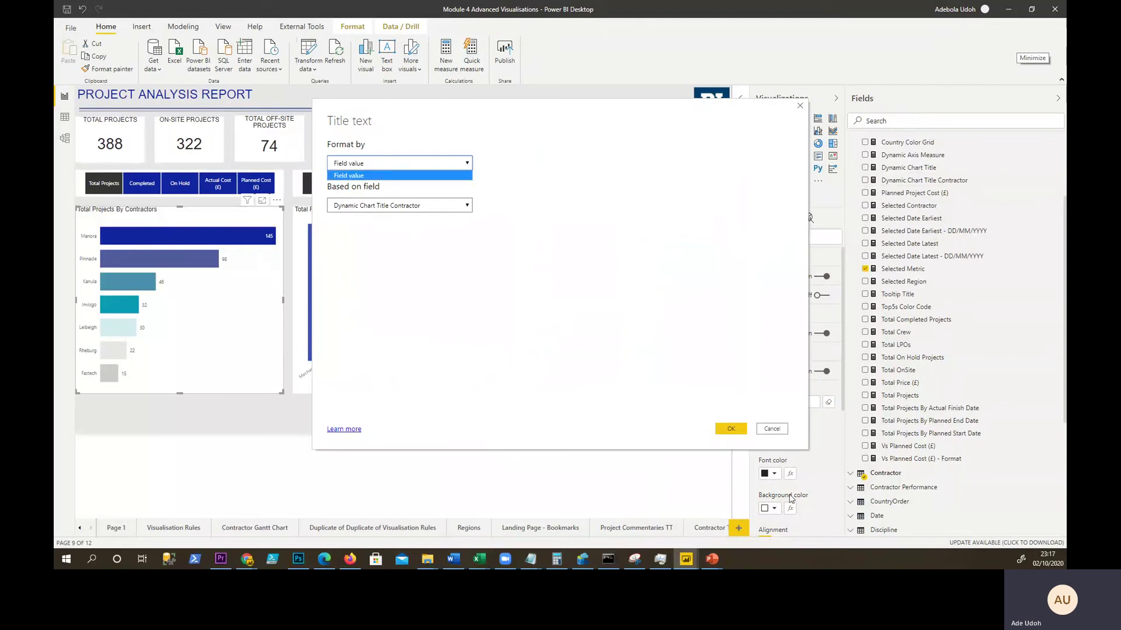
pyautogui.click(778, 430)
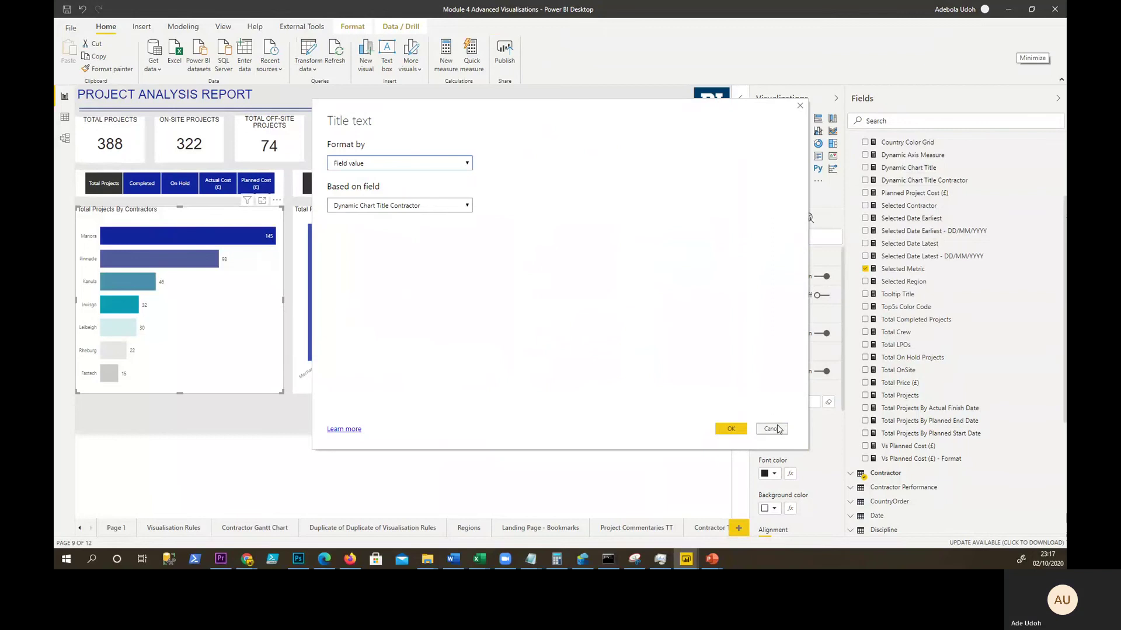
pyautogui.click(776, 429)
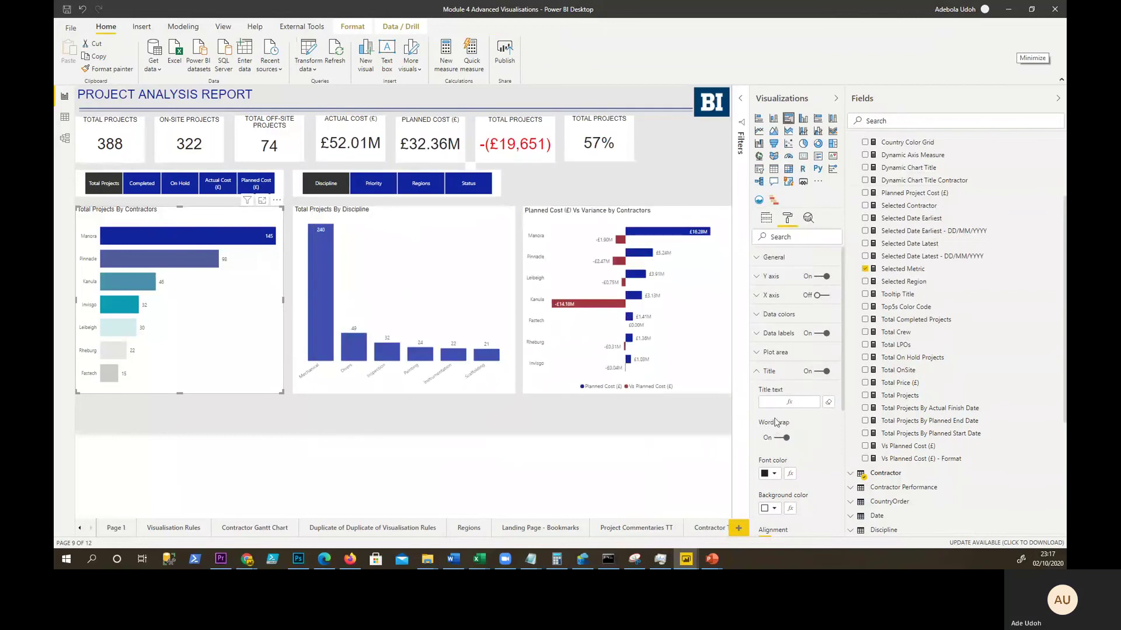
pyautogui.click(836, 98)
pyautogui.click(1057, 98)
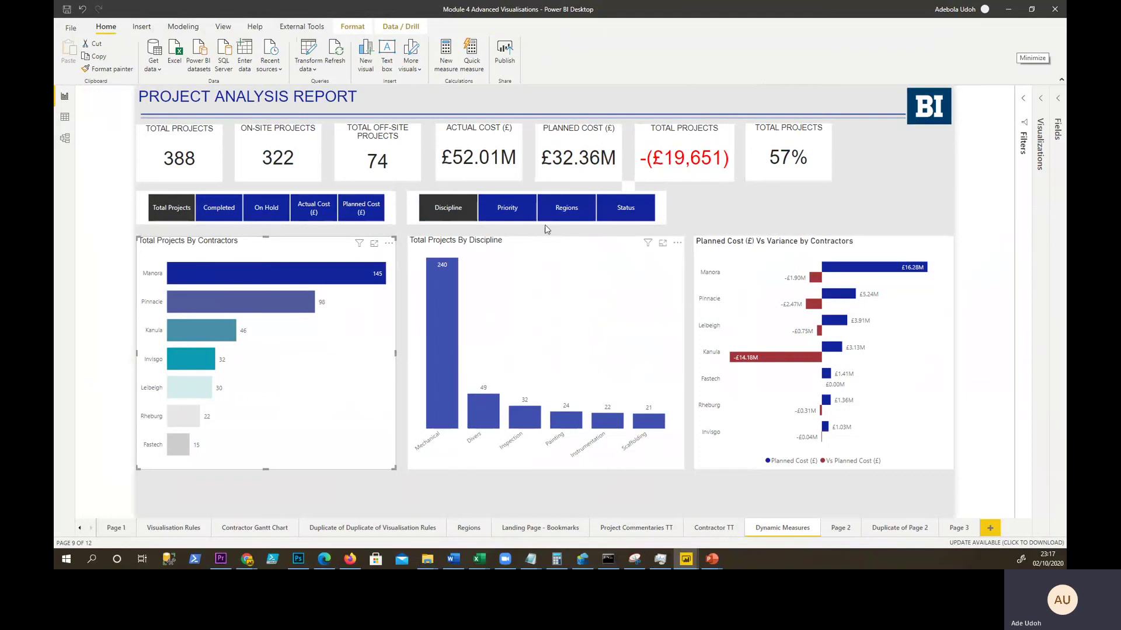
# Switch the middle chart from Priority to Regions, showing South I at 90 and South II at 78
pyautogui.keyDown('ctrl'); pyautogui.click(507, 214); pyautogui.keyUp('ctrl')
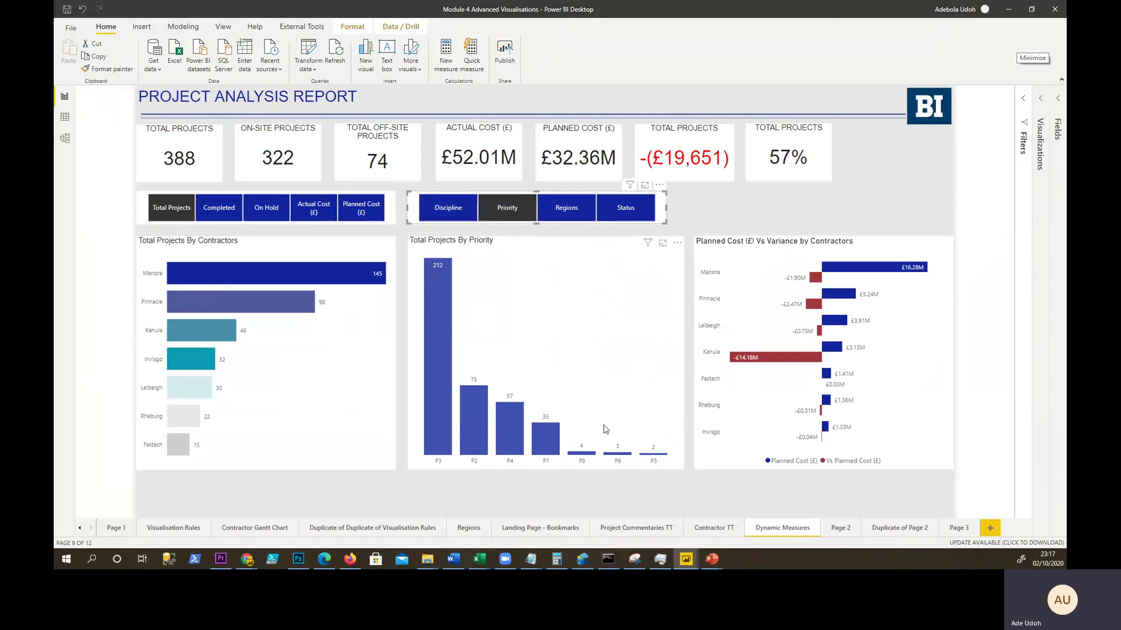
pyautogui.keyDown('ctrl'); pyautogui.click(566, 211); pyautogui.keyUp('ctrl')
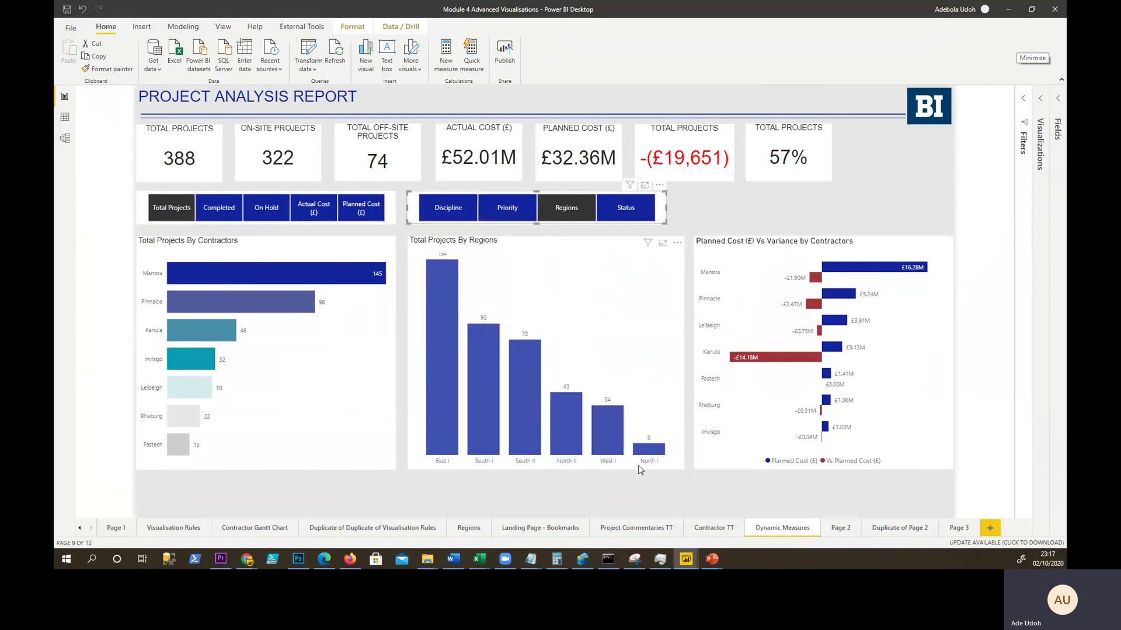